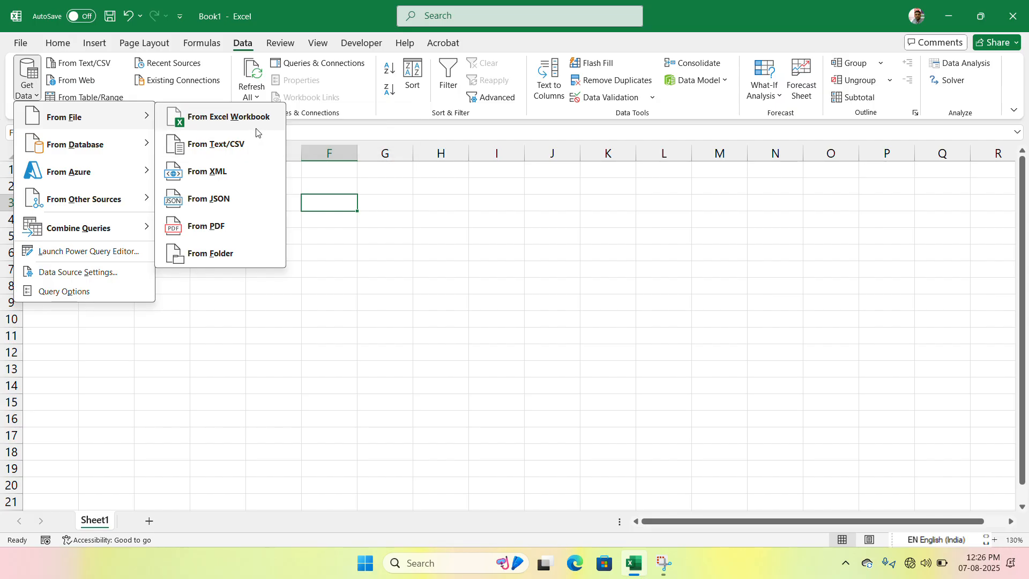
- Choose EXCEL FORMULA.xlsx from the Documents folder as the Excel workbook to import data from
{"action": "left_click", "coordinate": [256, 128]}
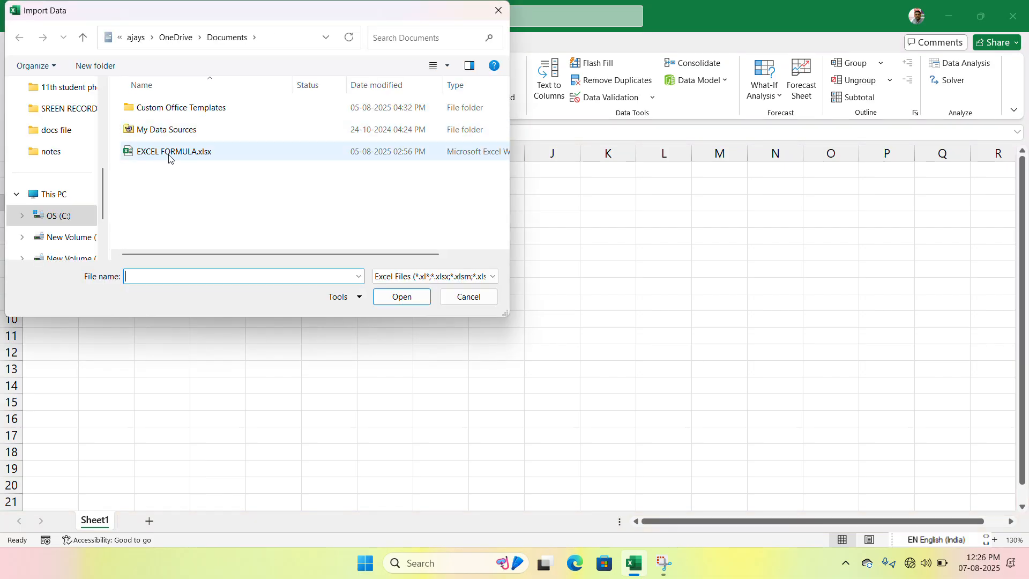
{"action": "left_click", "coordinate": [169, 155]}
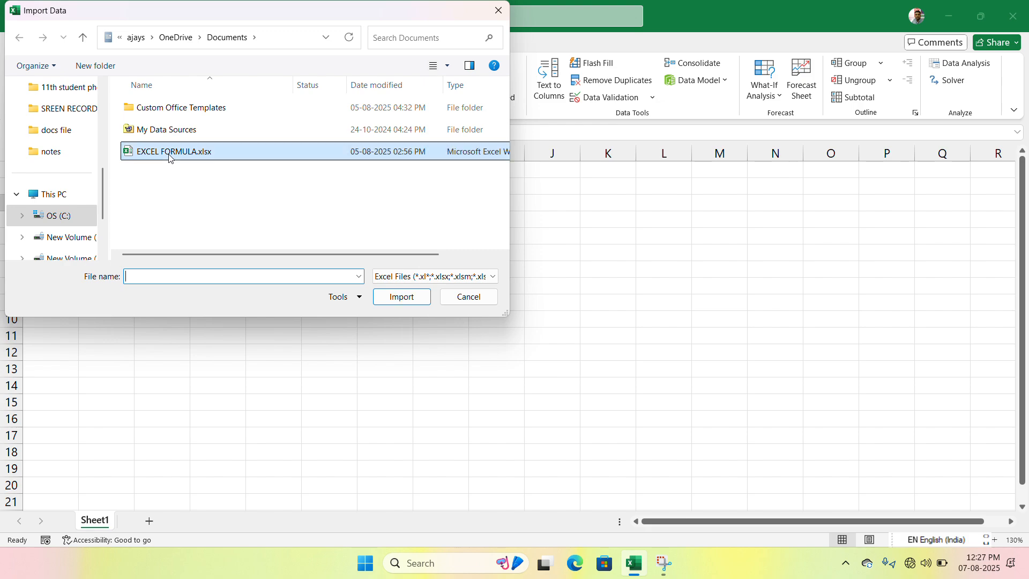
{"action": "scroll", "coordinate": [88, 247], "scroll_direction": "down", "scroll_amount": 1}
{"action": "left_click", "coordinate": [86, 239]}
{"action": "scroll", "coordinate": [86, 236], "scroll_direction": "down", "scroll_amount": 3}
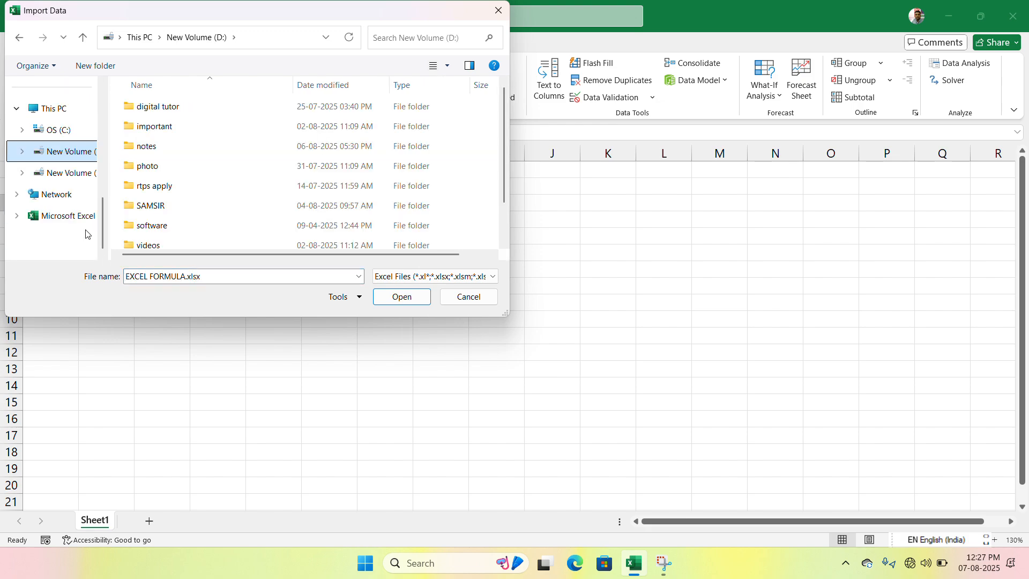
{"action": "scroll", "coordinate": [70, 208], "scroll_direction": "up", "scroll_amount": 3}
{"action": "left_click", "coordinate": [67, 150]}
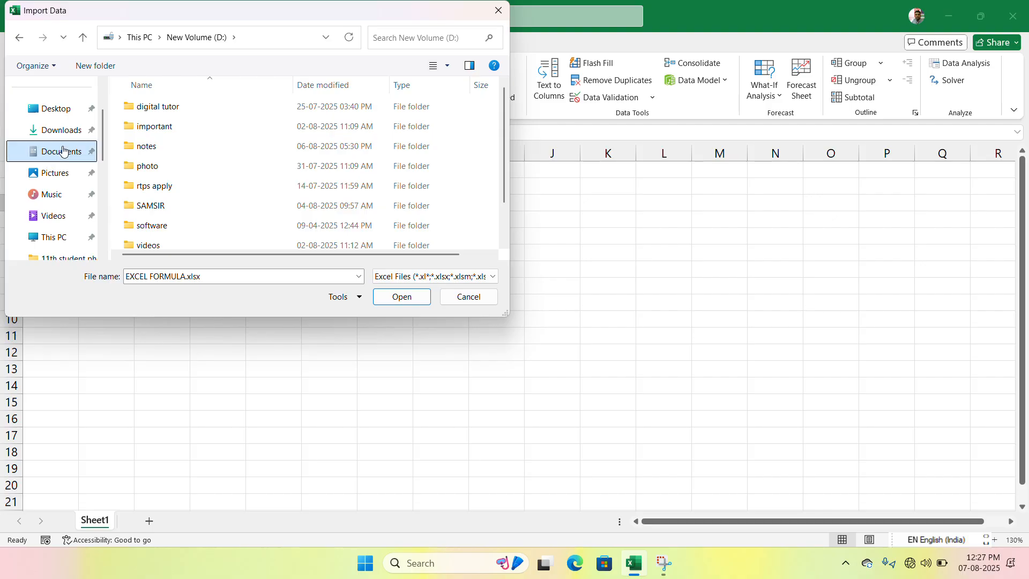
{"action": "left_click", "coordinate": [198, 100]}
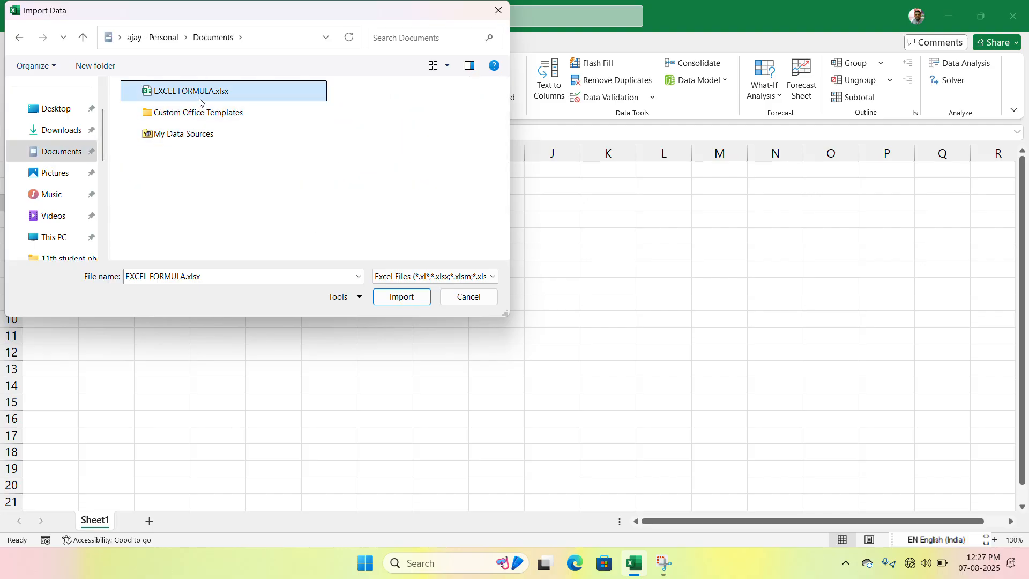
{"action": "left_click", "coordinate": [415, 297]}
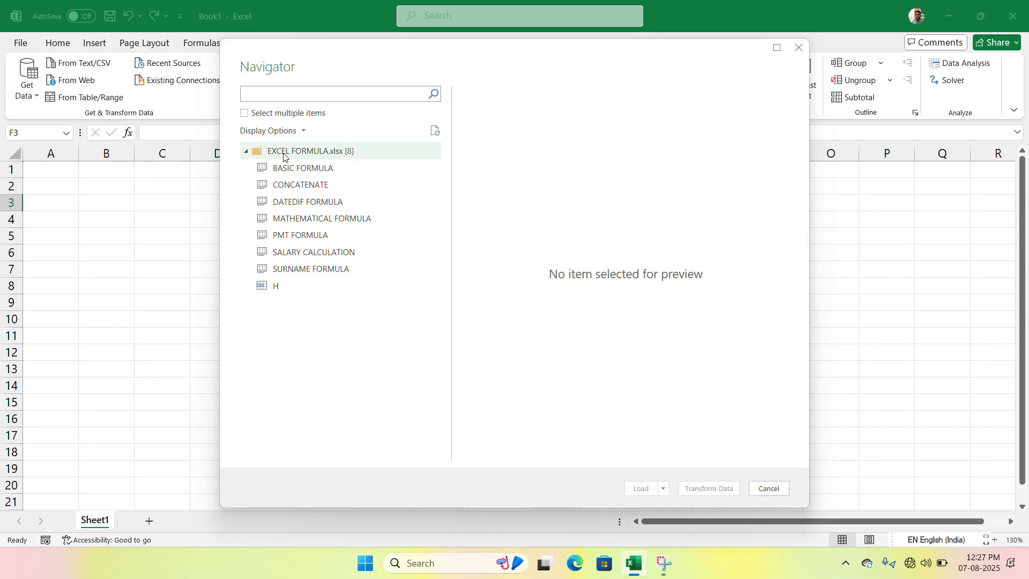
- Load the BASIC FORMULA sheet into the workbook as a query table and close the queries pane
{"action": "left_click", "coordinate": [282, 171]}
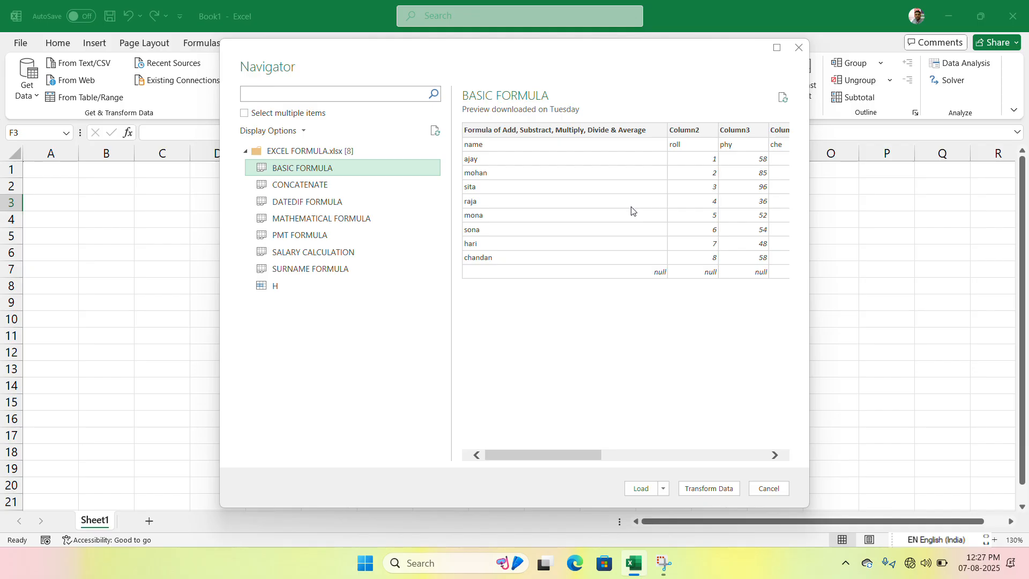
{"action": "left_click", "coordinate": [642, 489]}
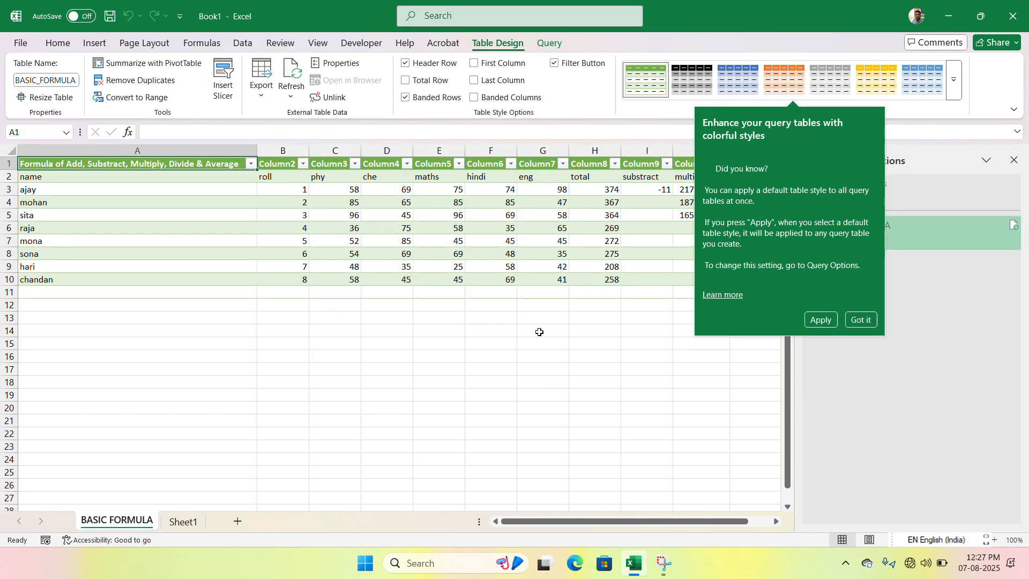
{"action": "left_click", "coordinate": [539, 332]}
{"action": "left_click", "coordinate": [540, 331]}
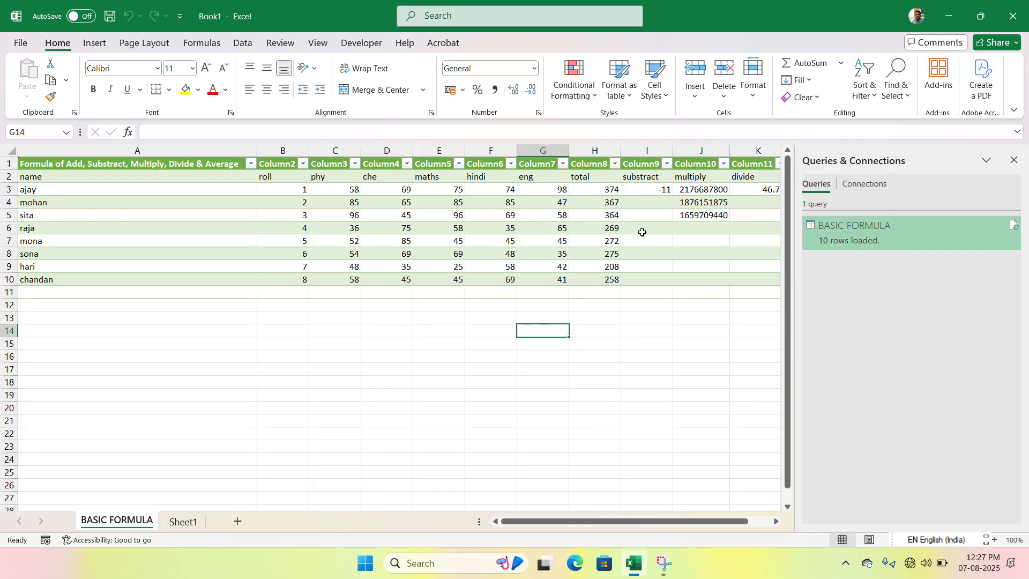
{"action": "left_click", "coordinate": [1015, 161]}
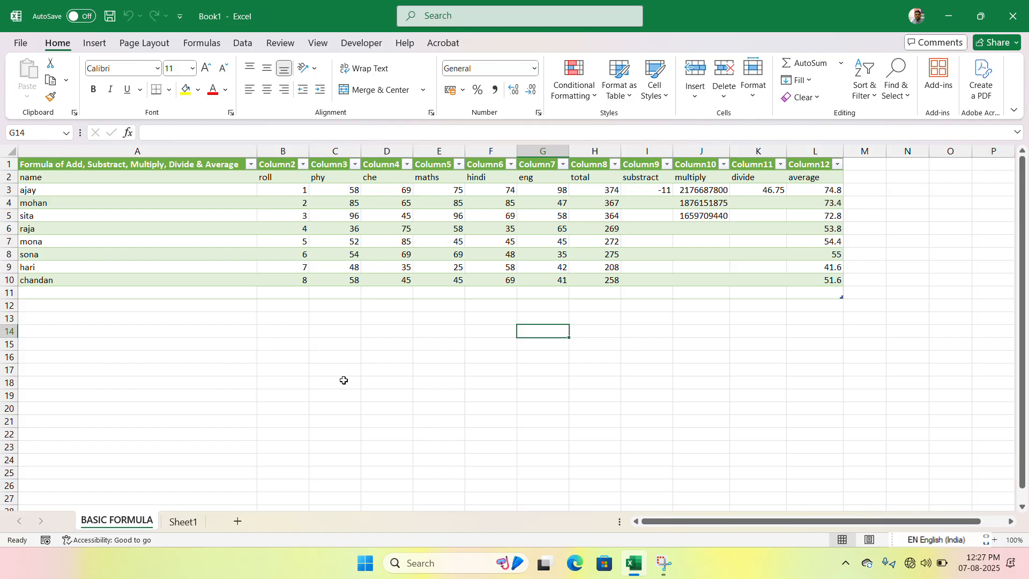
- Go to Sheet1 and review the available data sources for databases, Azure, other sources and combined queries
{"action": "left_click", "coordinate": [183, 522]}
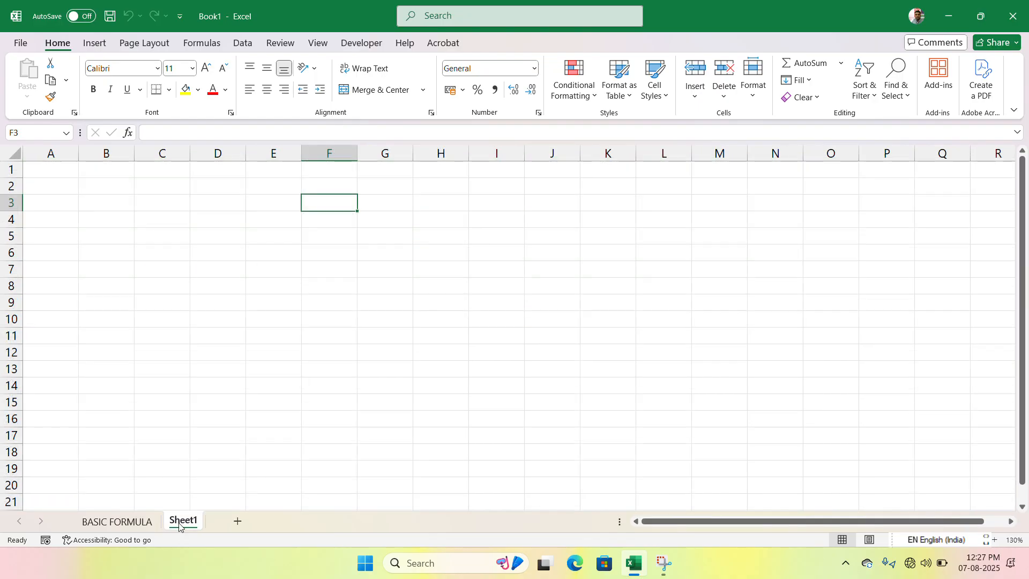
{"action": "left_click", "coordinate": [247, 42]}
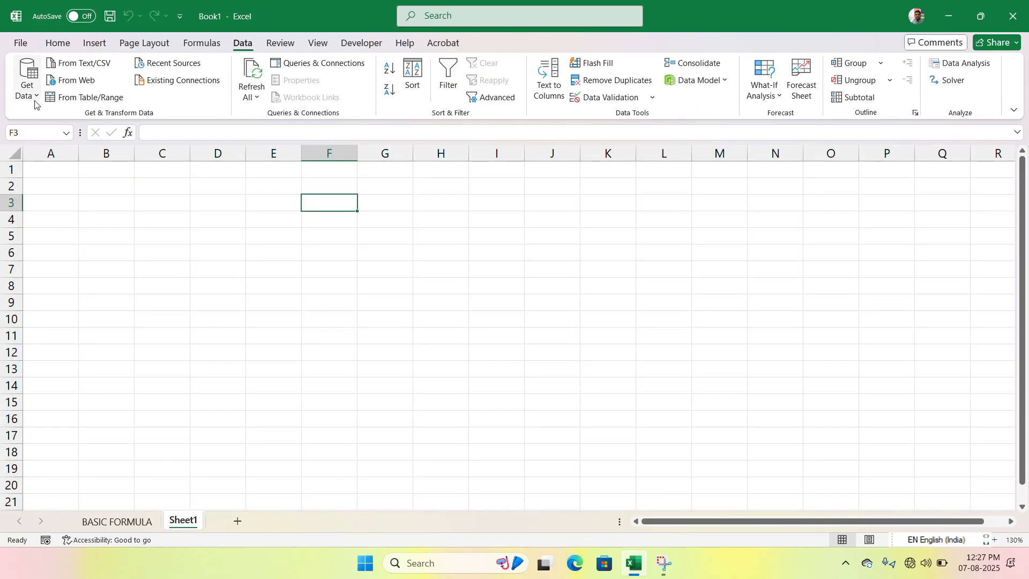
{"action": "left_click", "coordinate": [26, 83]}
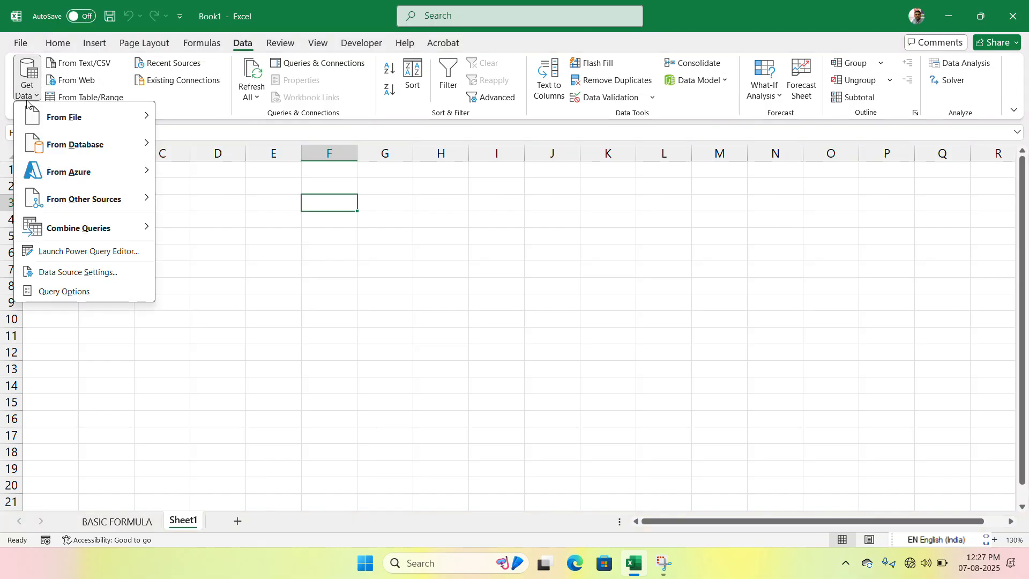
{"action": "mouse_move", "coordinate": [79, 144]}
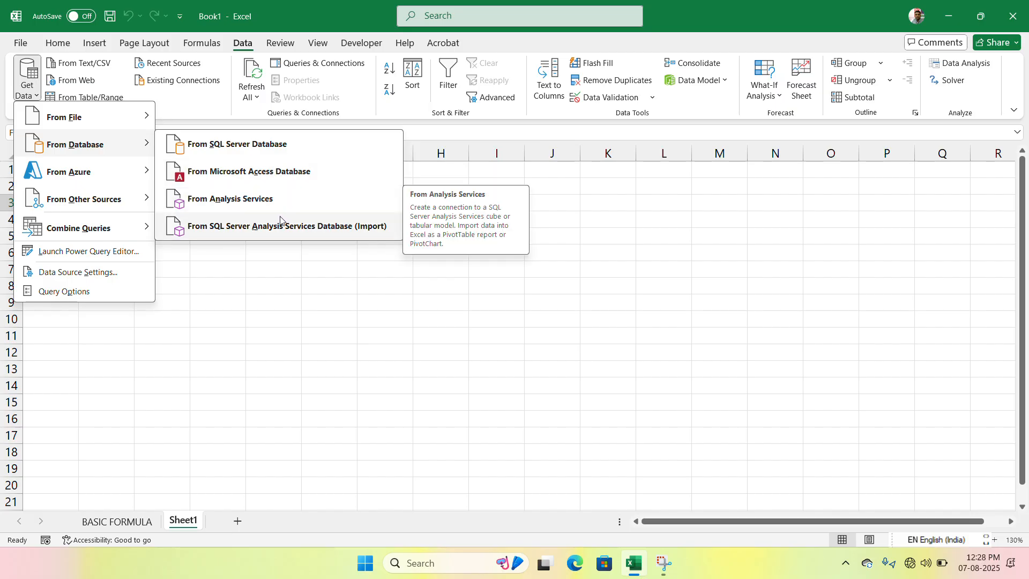
{"action": "mouse_move", "coordinate": [115, 177]}
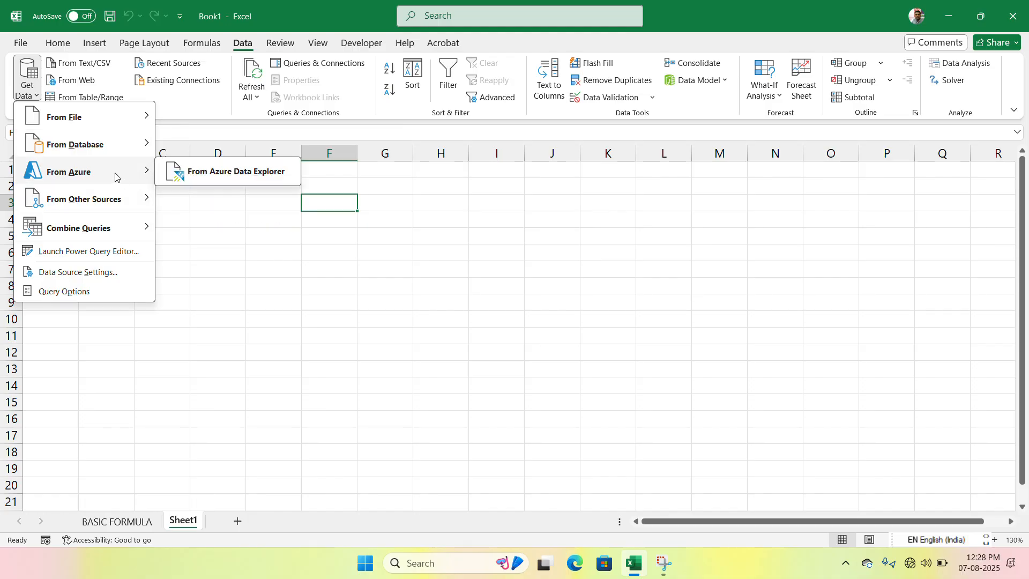
{"action": "mouse_move", "coordinate": [105, 202]}
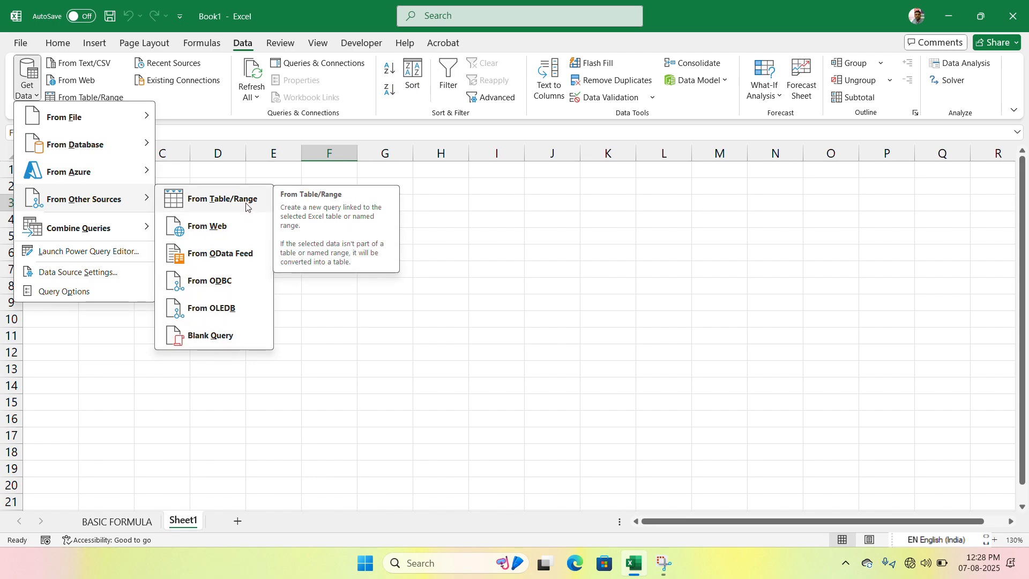
{"action": "mouse_move", "coordinate": [92, 237]}
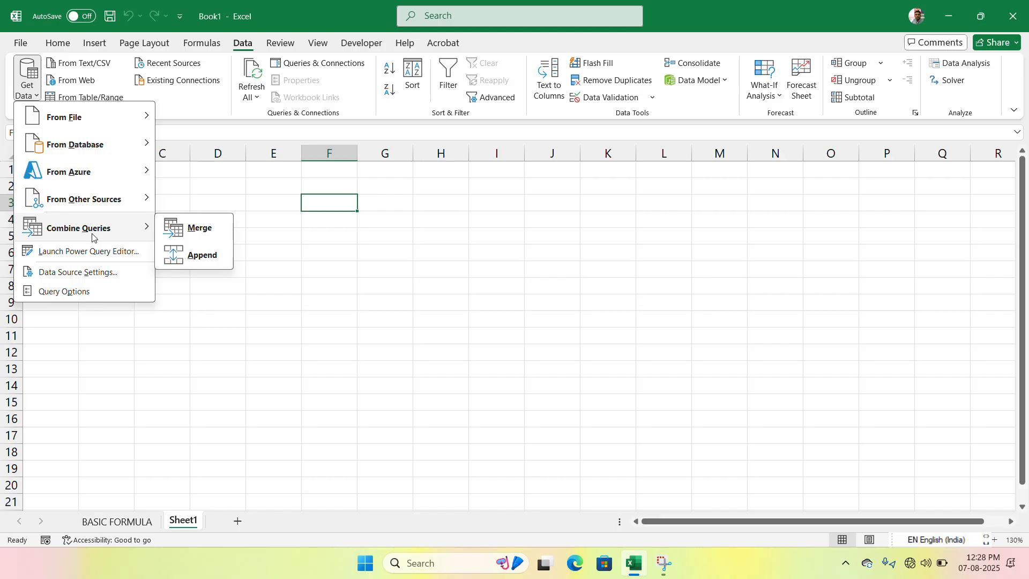
{"action": "left_click", "coordinate": [280, 246]}
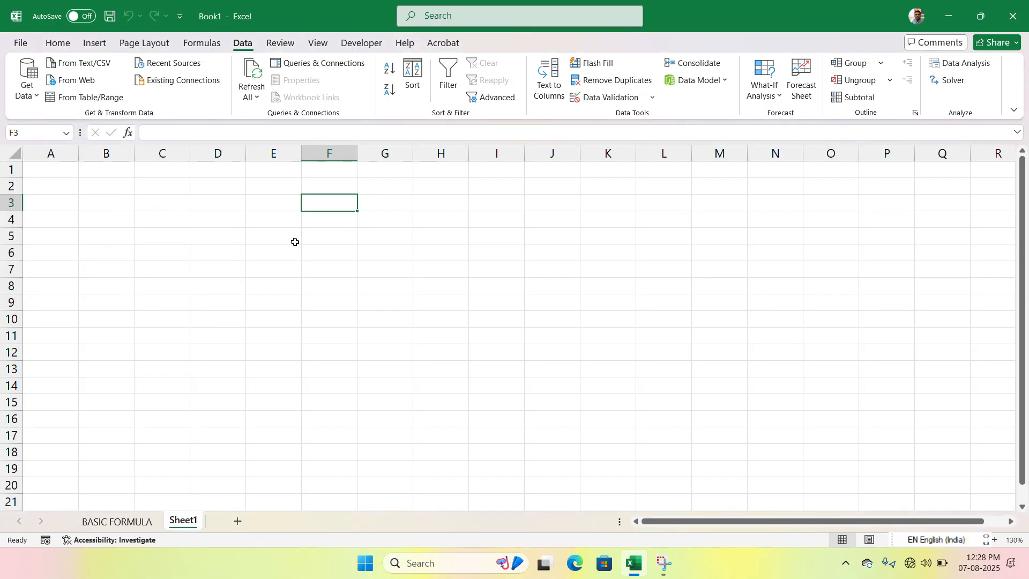
- Create New Text Document.txt in the Documents folder while choosing a text/CSV import source, and cancel the file's import preview
{"action": "left_click", "coordinate": [82, 64]}
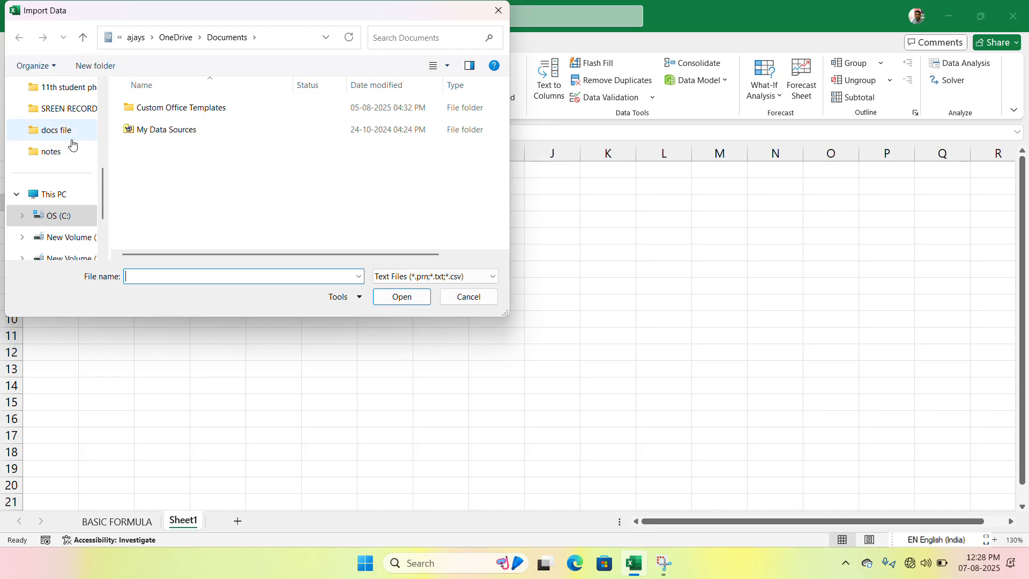
{"action": "scroll", "coordinate": [75, 105], "scroll_direction": "up", "scroll_amount": 5}
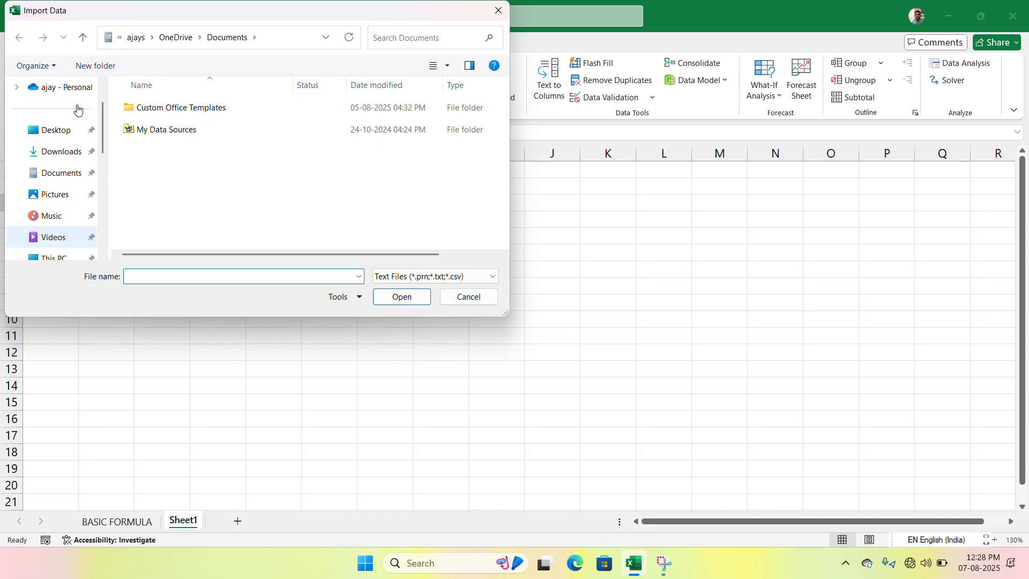
{"action": "left_click", "coordinate": [62, 174]}
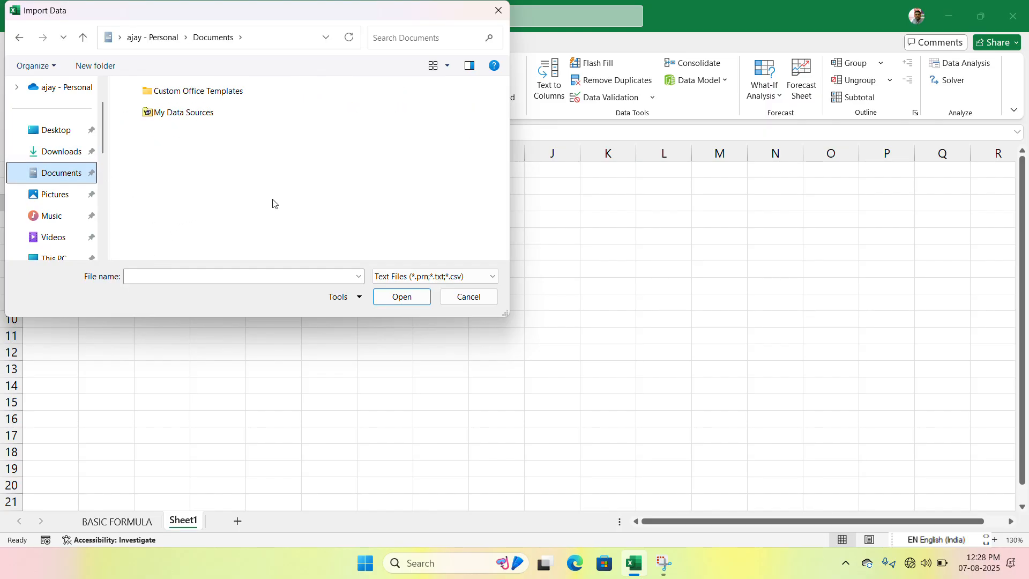
{"action": "right_click", "coordinate": [273, 131]}
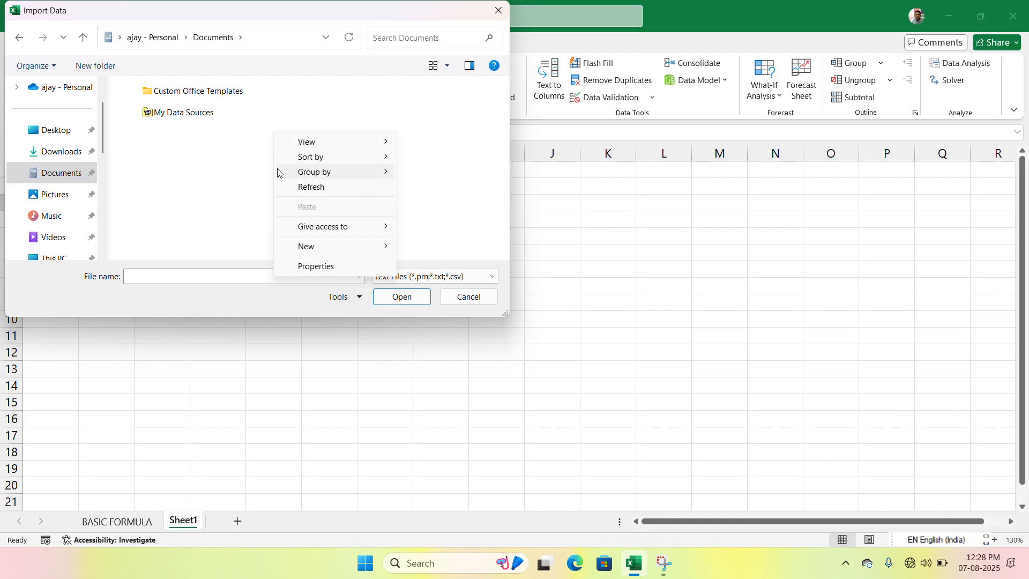
{"action": "mouse_move", "coordinate": [308, 250]}
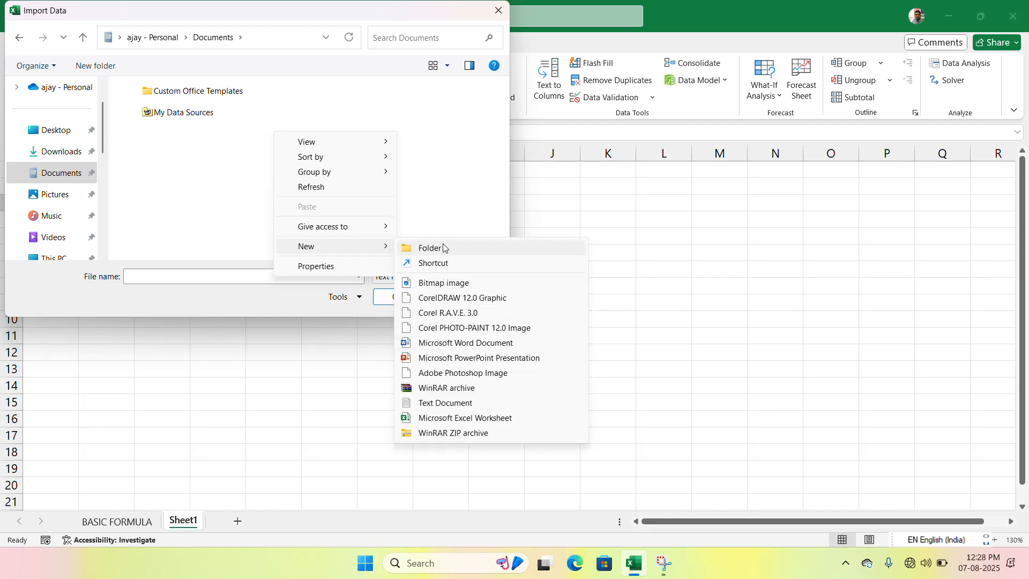
{"action": "left_click", "coordinate": [434, 410]}
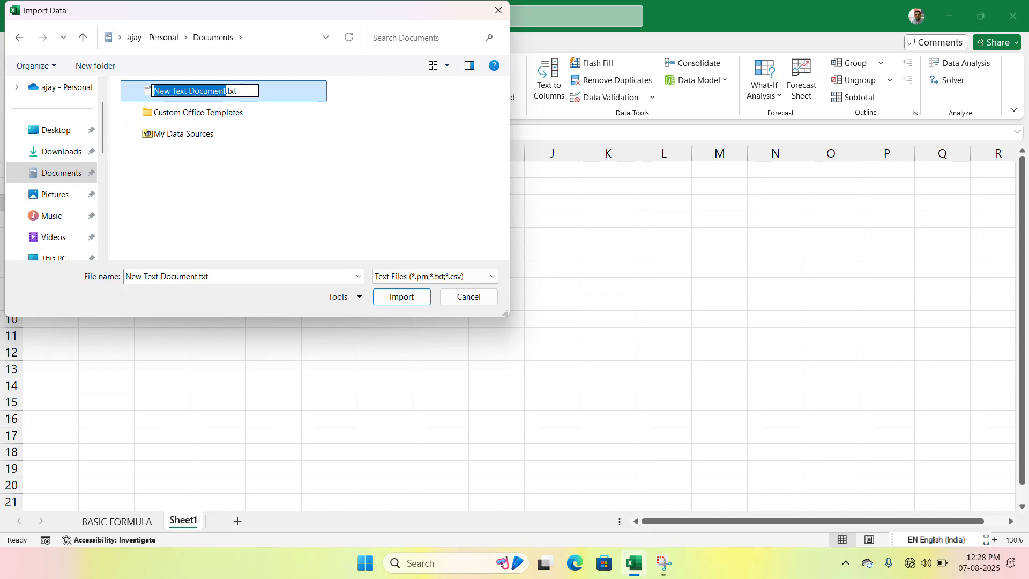
{"action": "left_click", "coordinate": [268, 99]}
{"action": "double_click", "coordinate": [268, 99]}
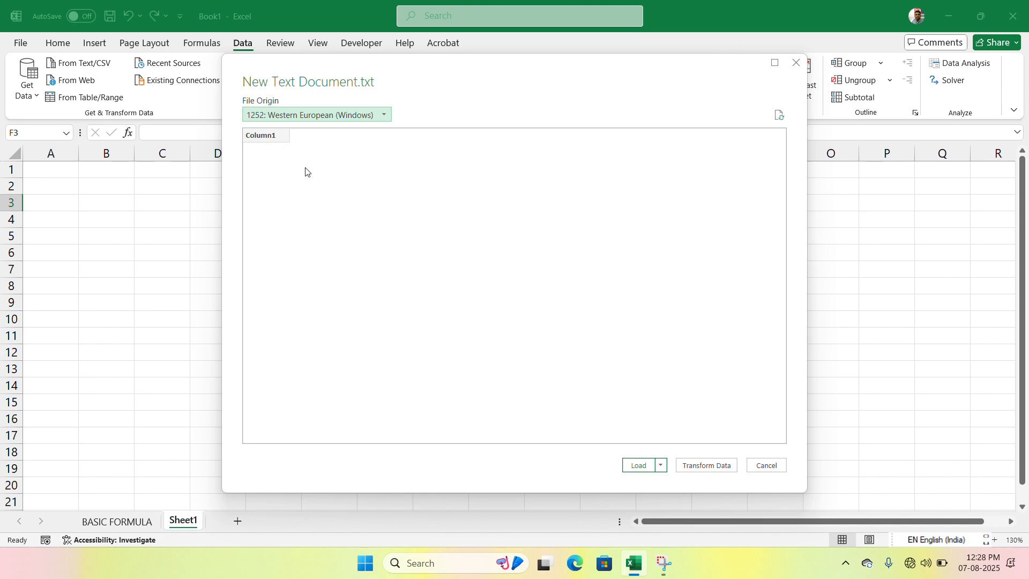
{"action": "left_click", "coordinate": [776, 469]}
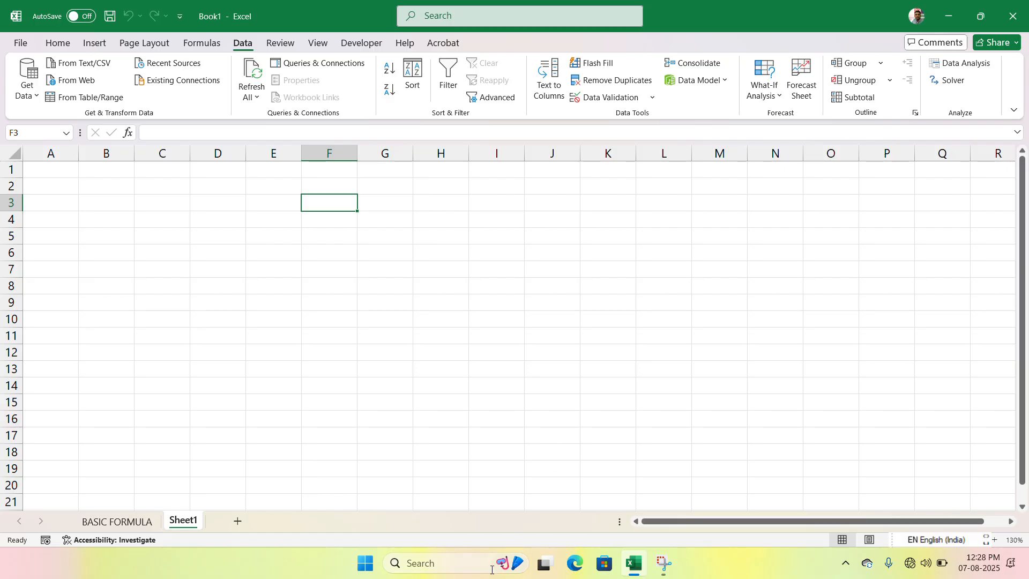
- Open Notepad and bring up a new blank window
{"action": "left_click", "coordinate": [370, 568]}
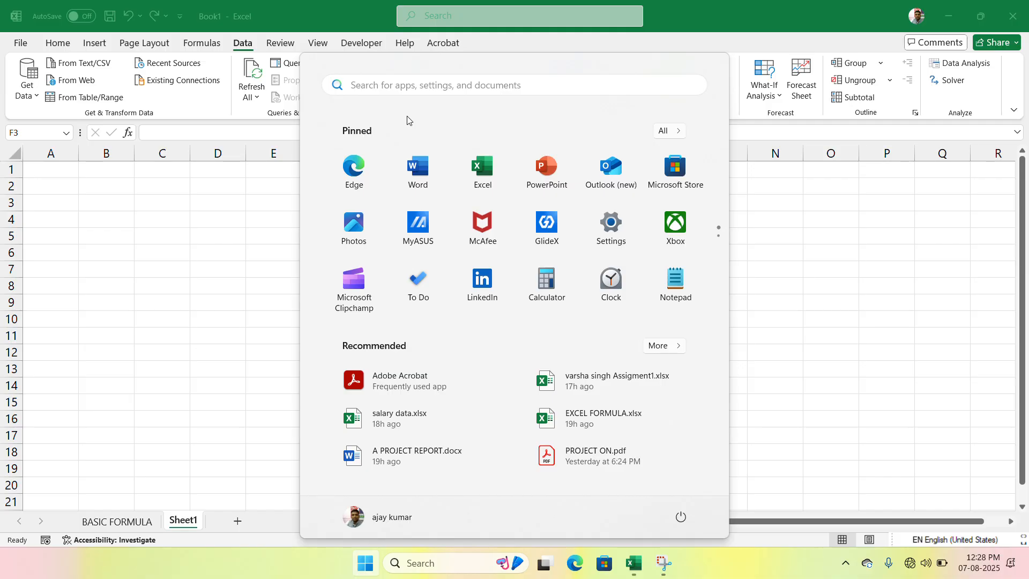
{"action": "type", "text": "note"}
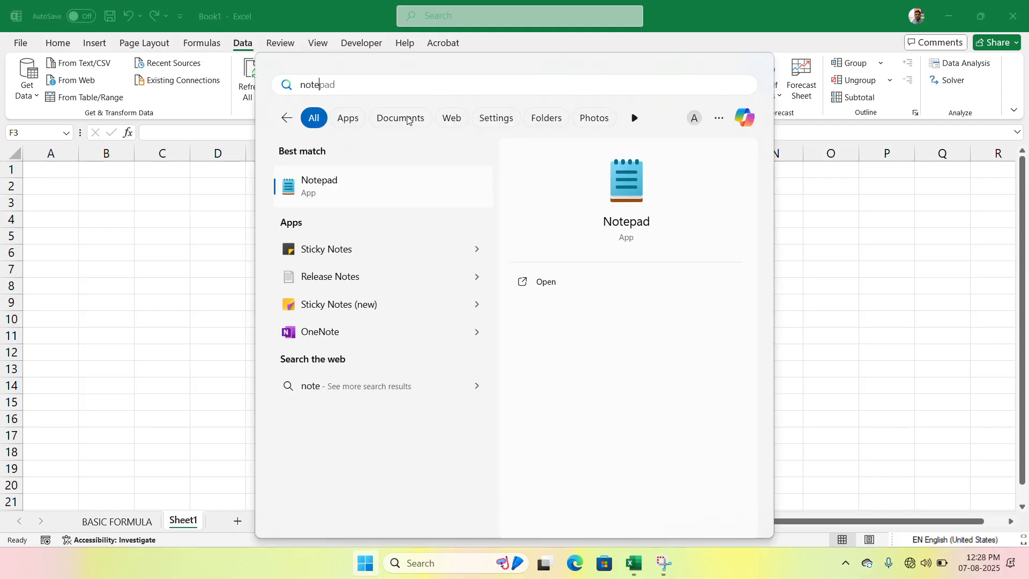
{"action": "left_click", "coordinate": [329, 184]}
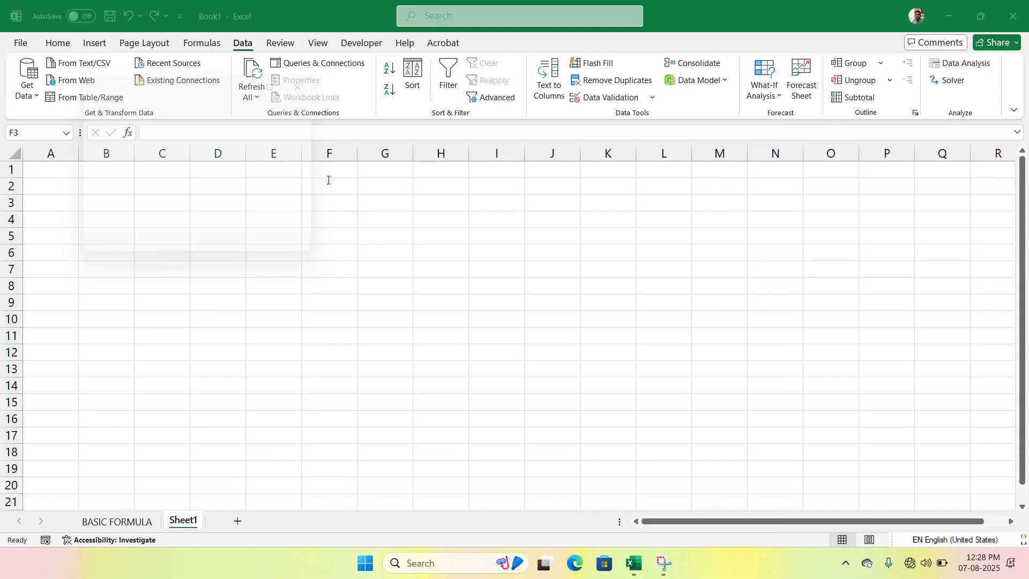
{"action": "left_click", "coordinate": [264, 209]}
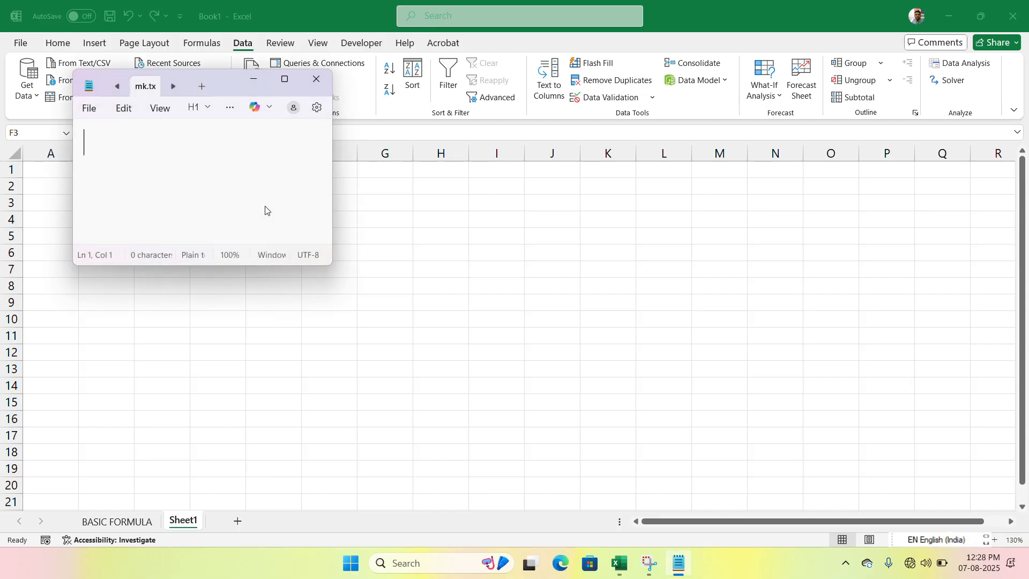
{"action": "left_click", "coordinate": [89, 108]}
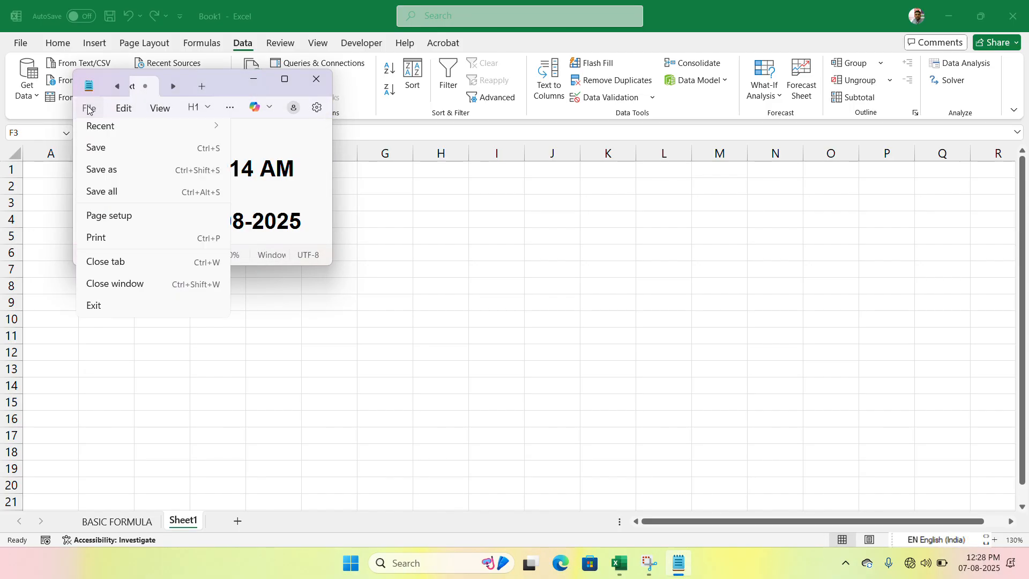
{"action": "left_click", "coordinate": [112, 154]}
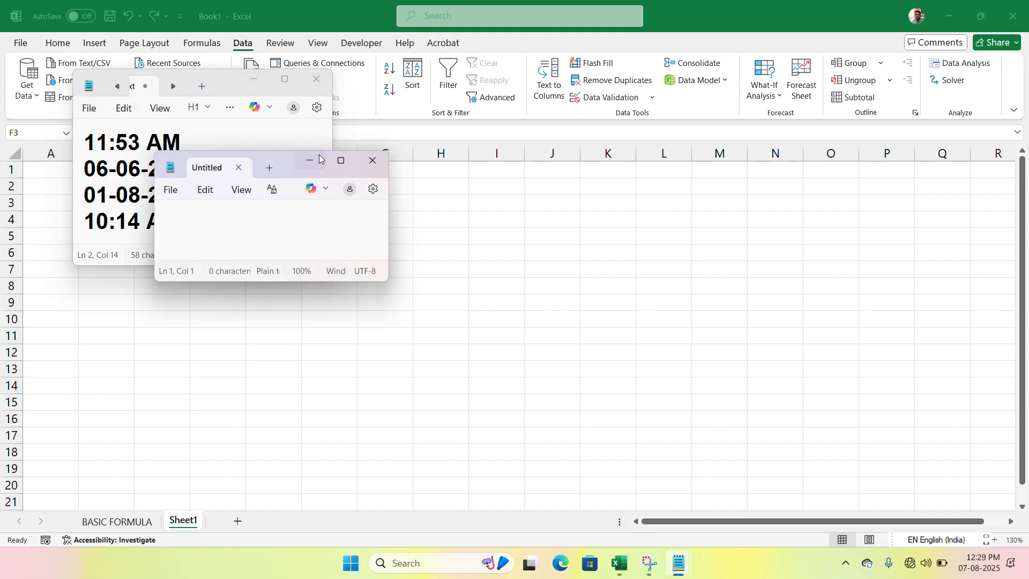
- Maximize the untitled Notepad window and write "ram is a good boy" in it
{"action": "left_click", "coordinate": [341, 161]}
{"action": "type", "text": "r"}
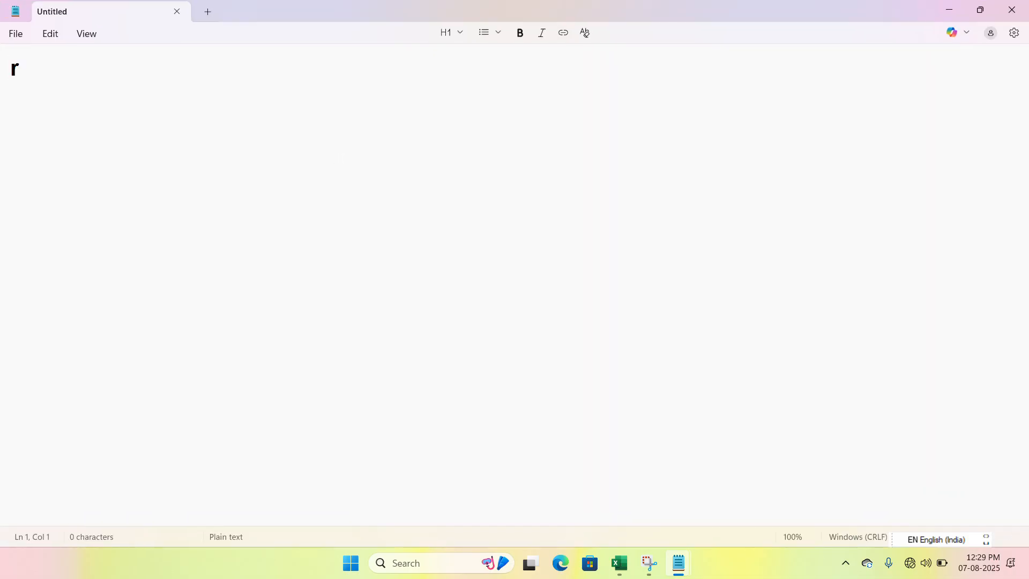
{"action": "type", "text": "am is a goo"}
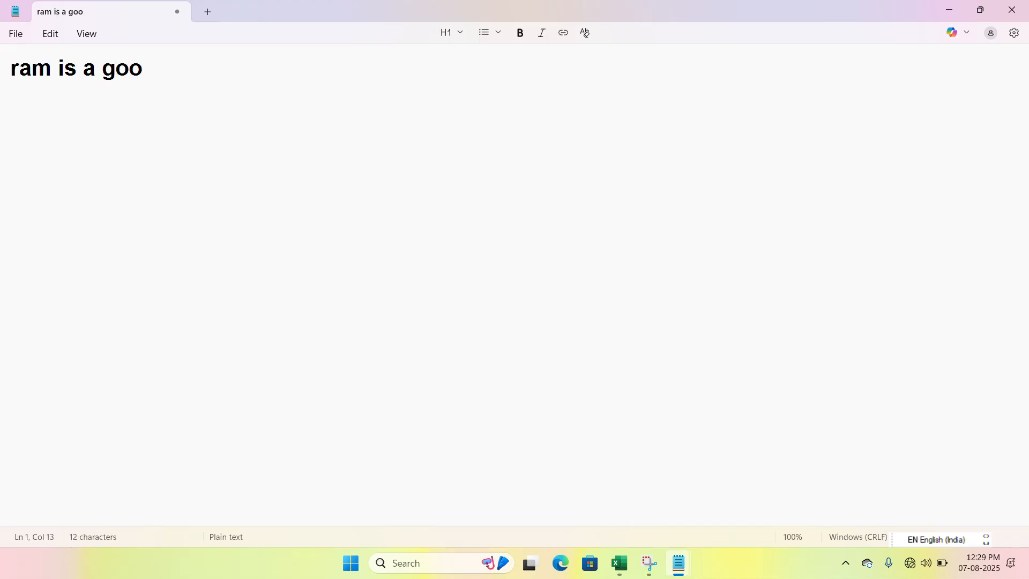
{"action": "type", "text": "d boy"}
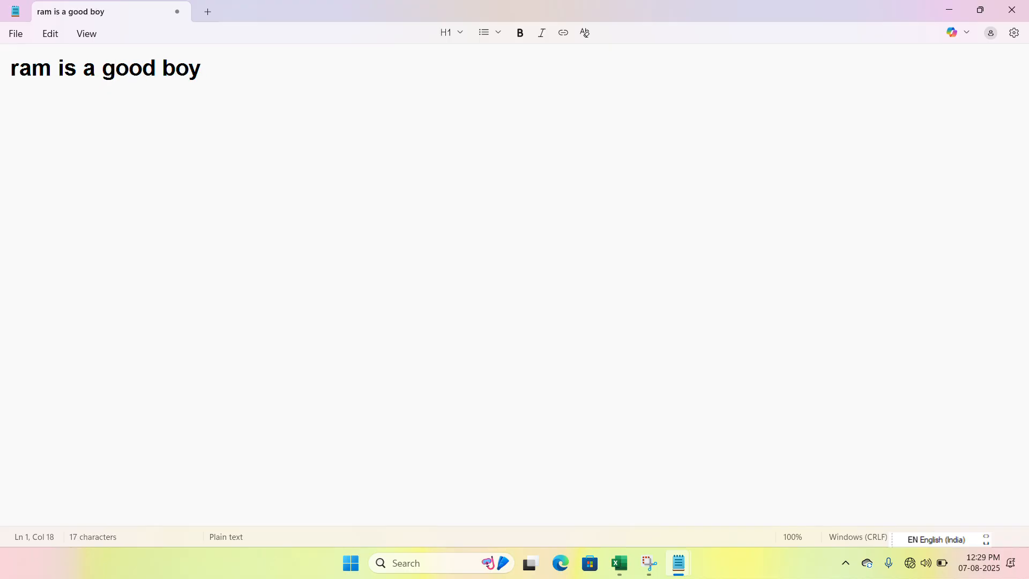
- Save the note as "ram is a good boy.txt" in the Documents folder and close both Notepad windows
{"action": "left_click", "coordinate": [14, 35]}
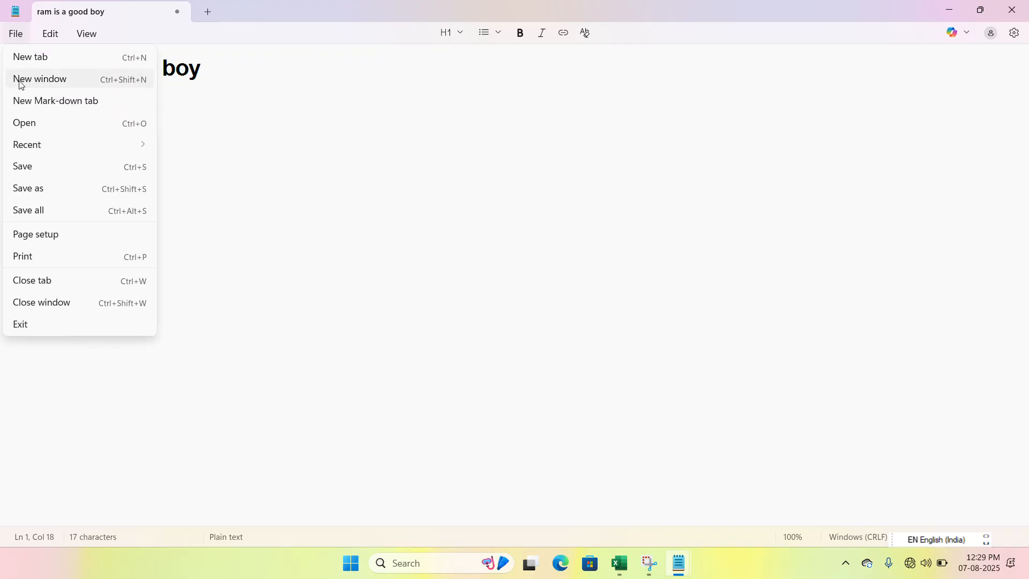
{"action": "left_click", "coordinate": [28, 175]}
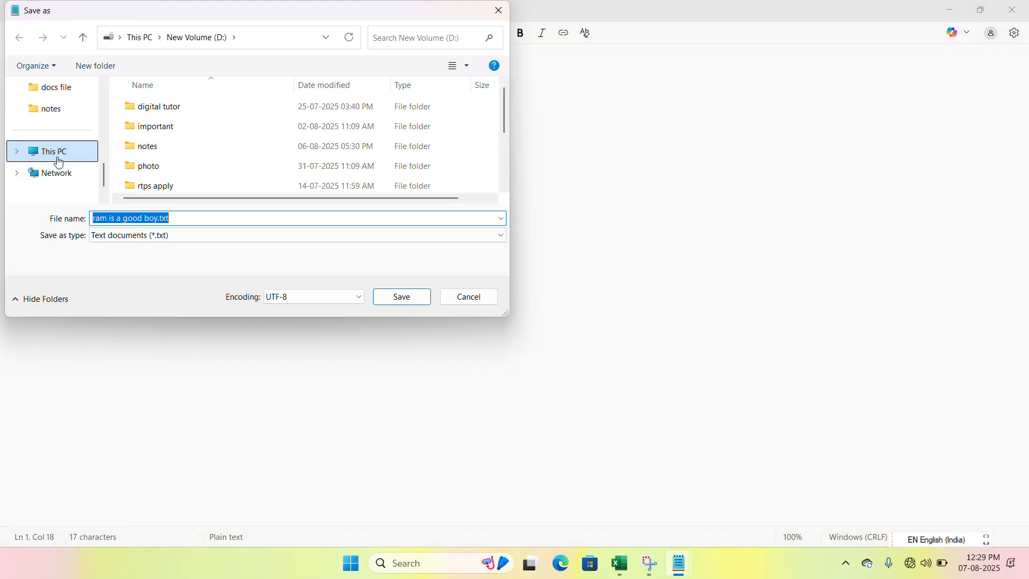
{"action": "scroll", "coordinate": [58, 161], "scroll_direction": "up", "scroll_amount": 5}
{"action": "left_click", "coordinate": [59, 152]}
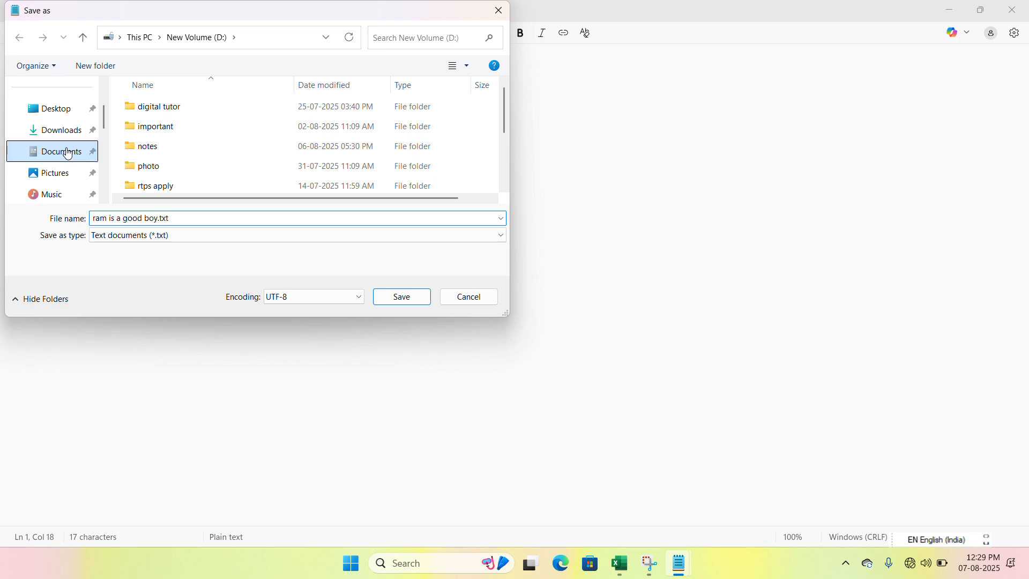
{"action": "left_click", "coordinate": [403, 296]}
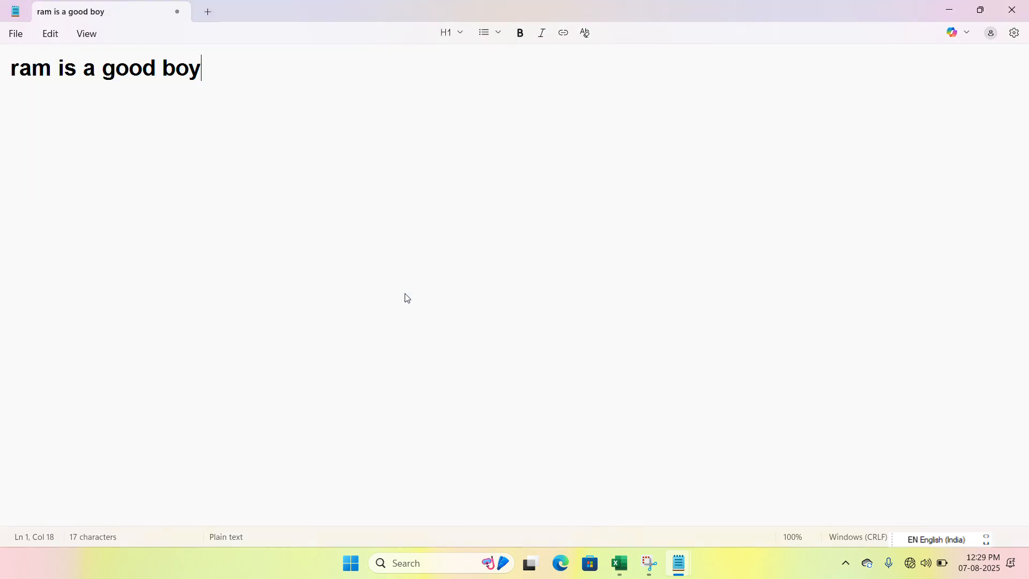
{"action": "left_click", "coordinate": [1021, 11]}
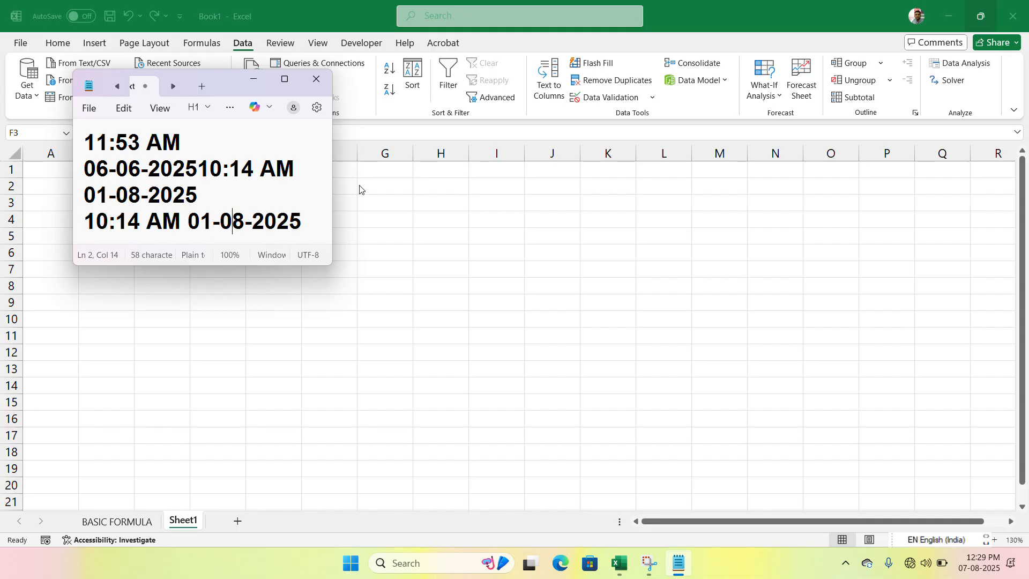
{"action": "left_click", "coordinate": [316, 78]}
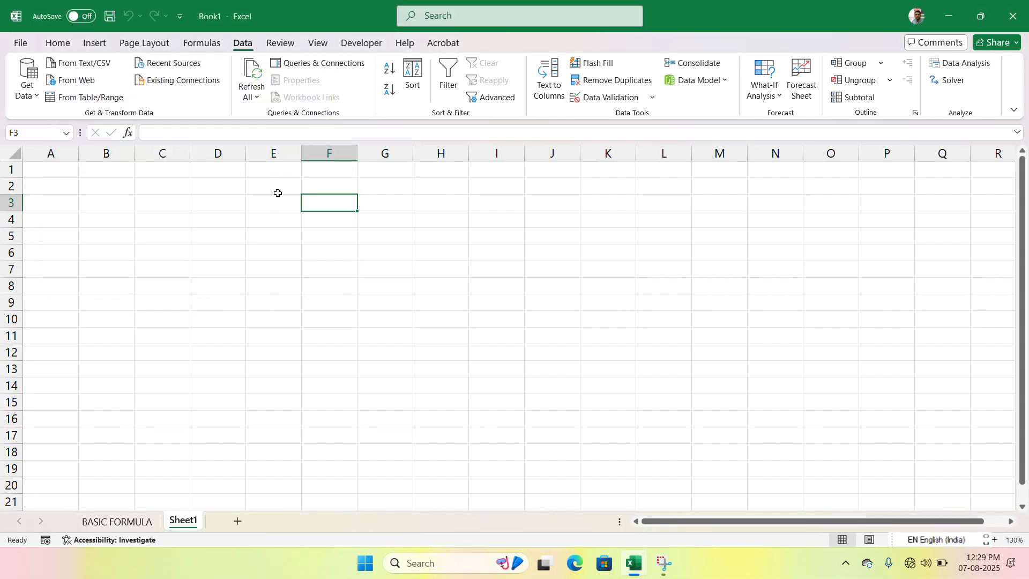
- Import "ram is a good boy.txt" from the Documents folder as a text/CSV source and load it into a new sheet
{"action": "left_click", "coordinate": [174, 210]}
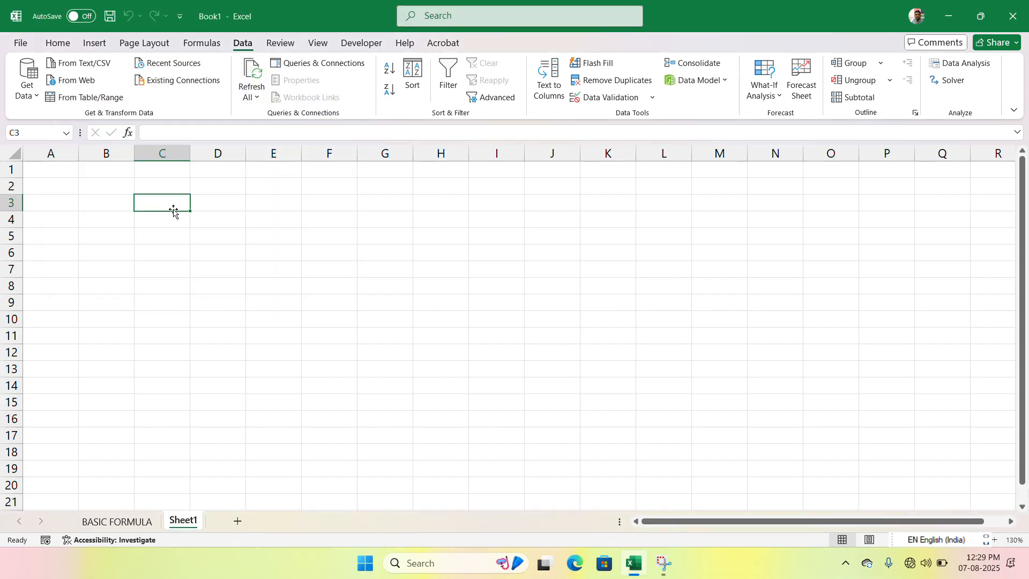
{"action": "left_click", "coordinate": [93, 63]}
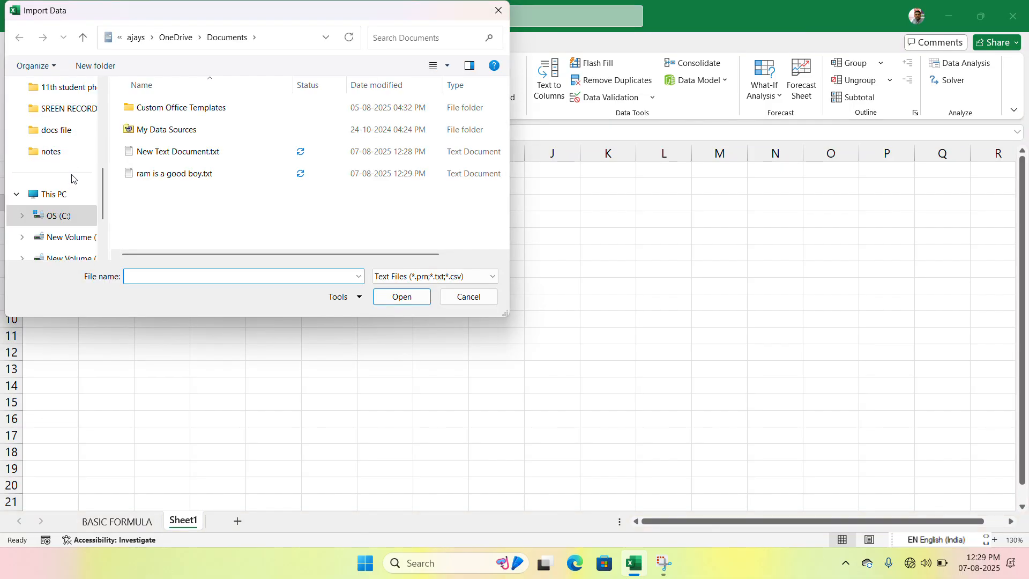
{"action": "scroll", "coordinate": [73, 179], "scroll_direction": "up", "scroll_amount": 5}
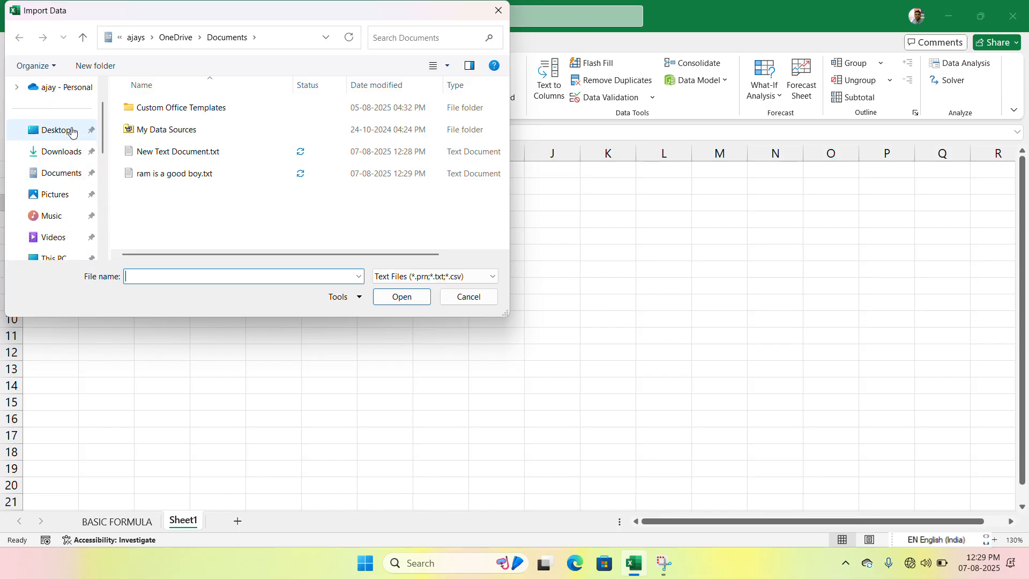
{"action": "left_click", "coordinate": [58, 172]}
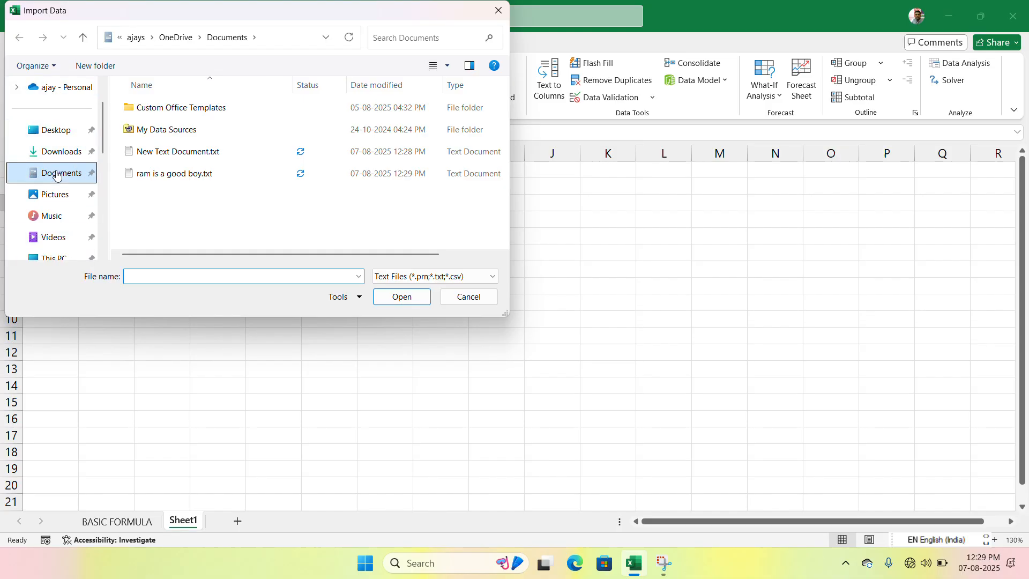
{"action": "left_click", "coordinate": [202, 100]}
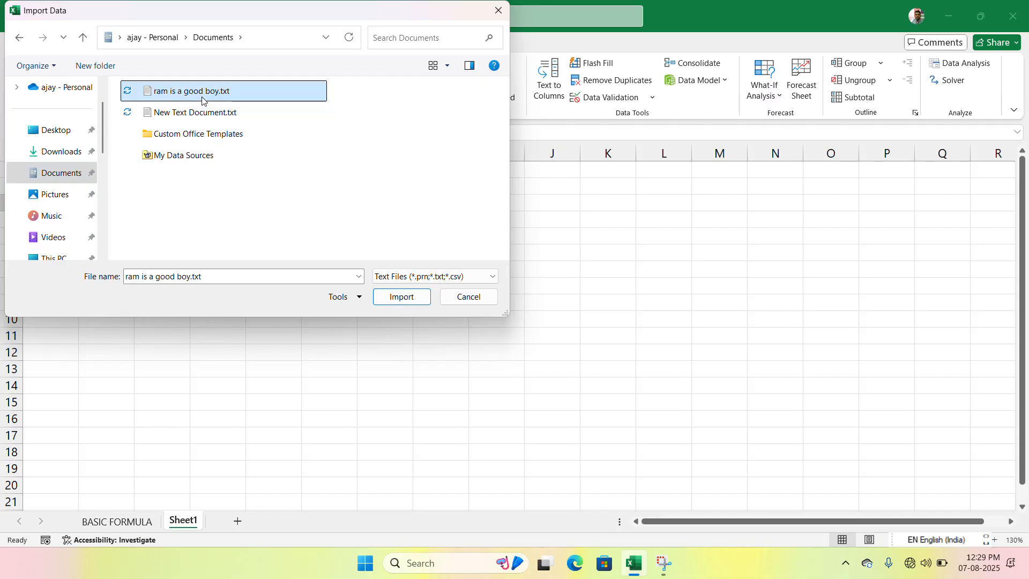
{"action": "left_click", "coordinate": [411, 300]}
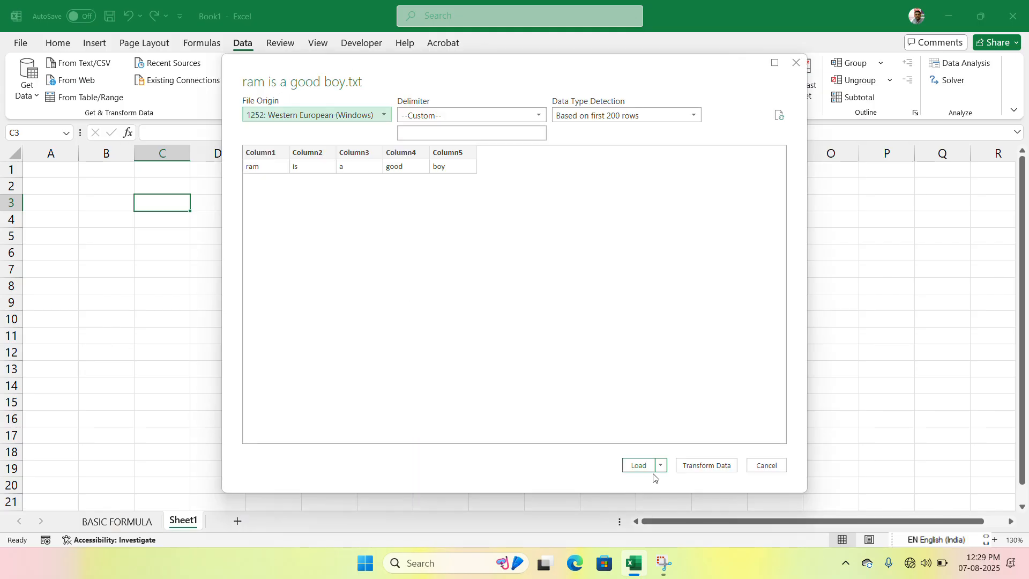
{"action": "left_click", "coordinate": [650, 466]}
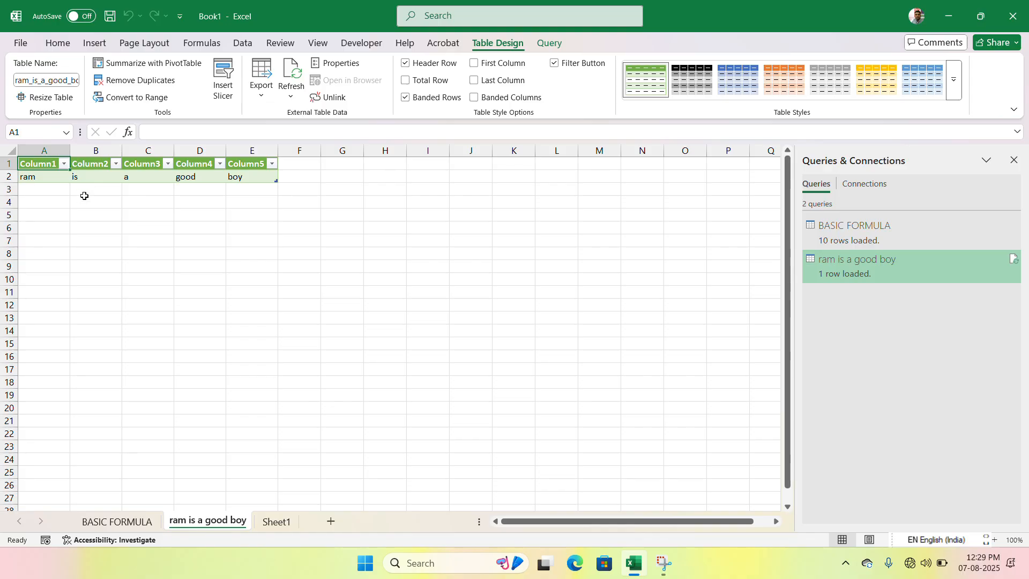
{"action": "left_click", "coordinate": [112, 227]}
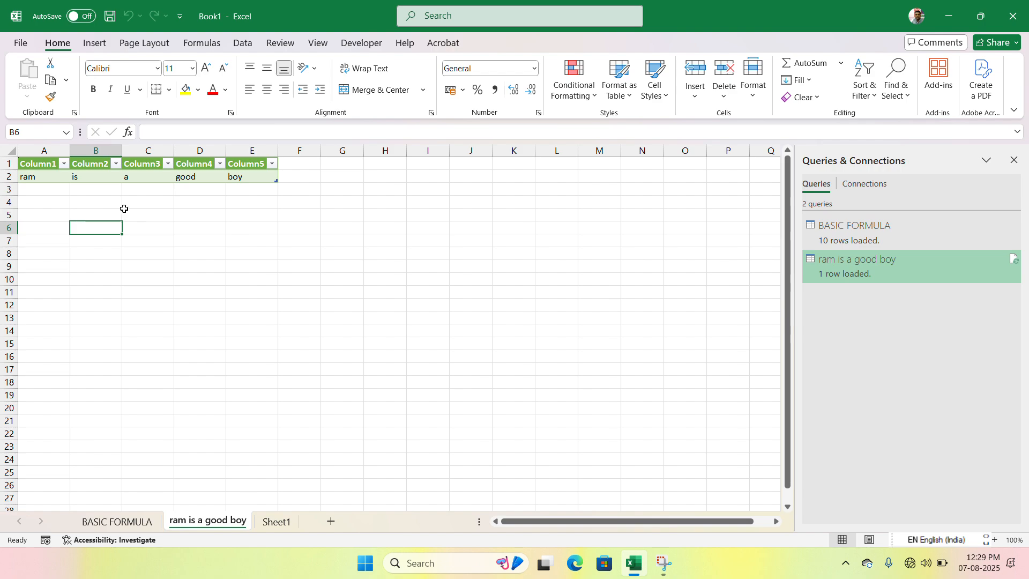
- View the web import and table/range import dialogs, dismissing each without importing anything
{"action": "left_click", "coordinate": [239, 45]}
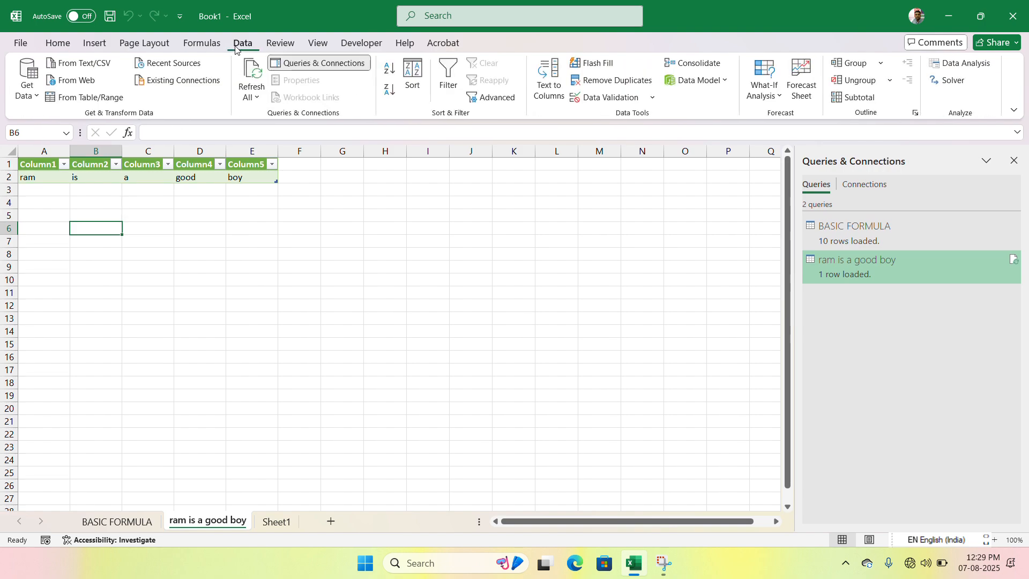
{"action": "left_click", "coordinate": [79, 82]}
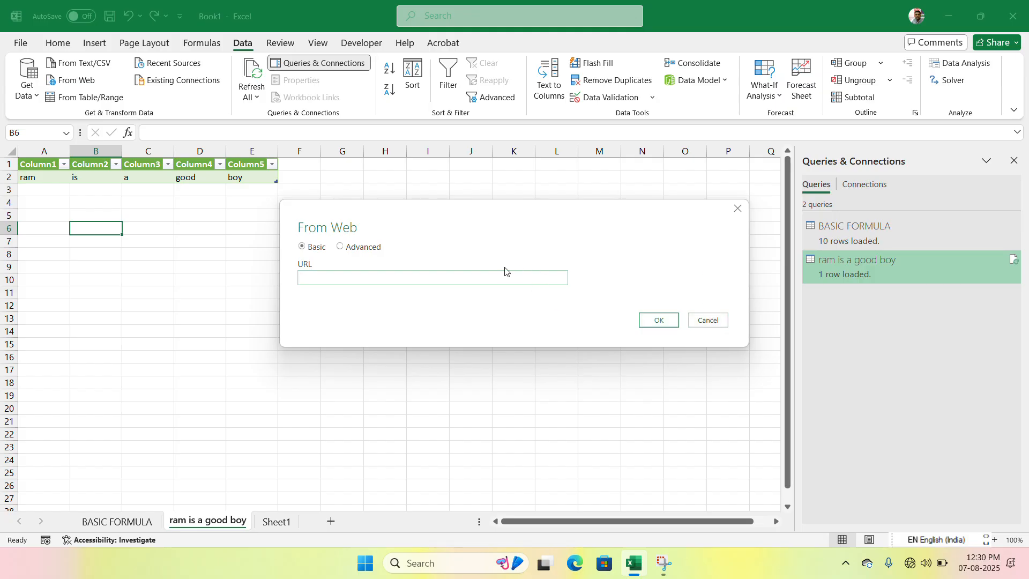
{"action": "left_click", "coordinate": [718, 320]}
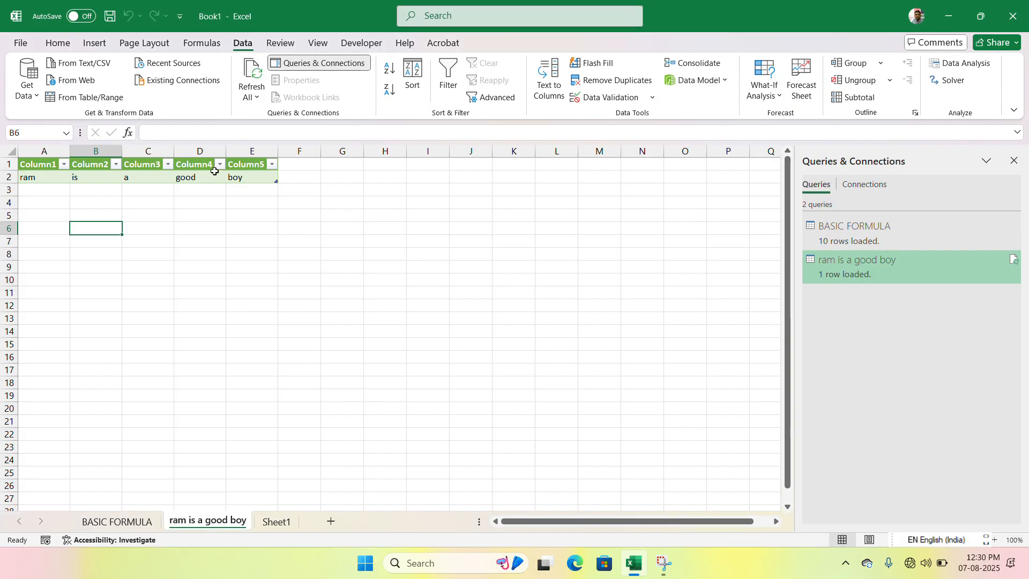
{"action": "left_click", "coordinate": [109, 98]}
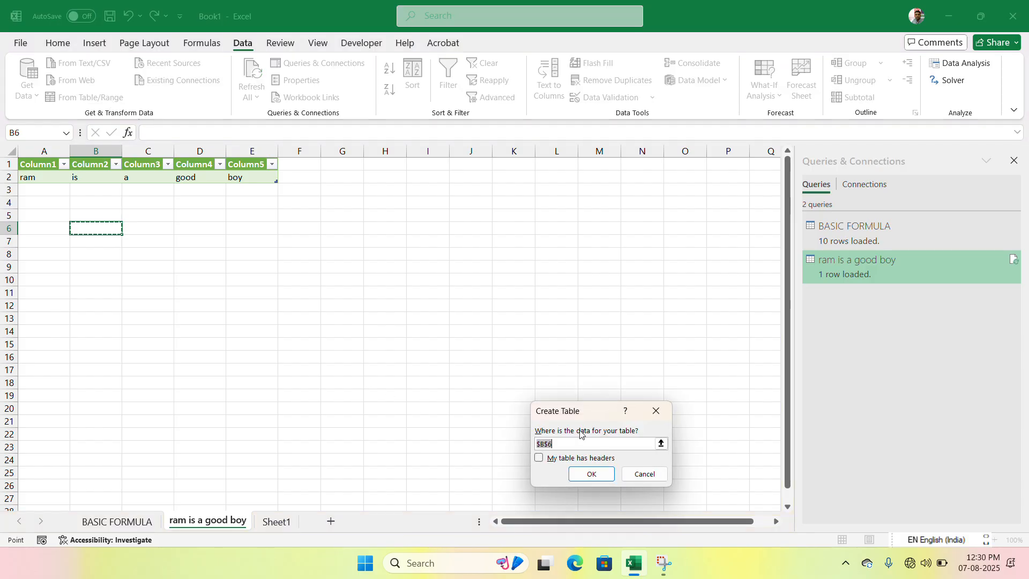
{"action": "left_click", "coordinate": [656, 411]}
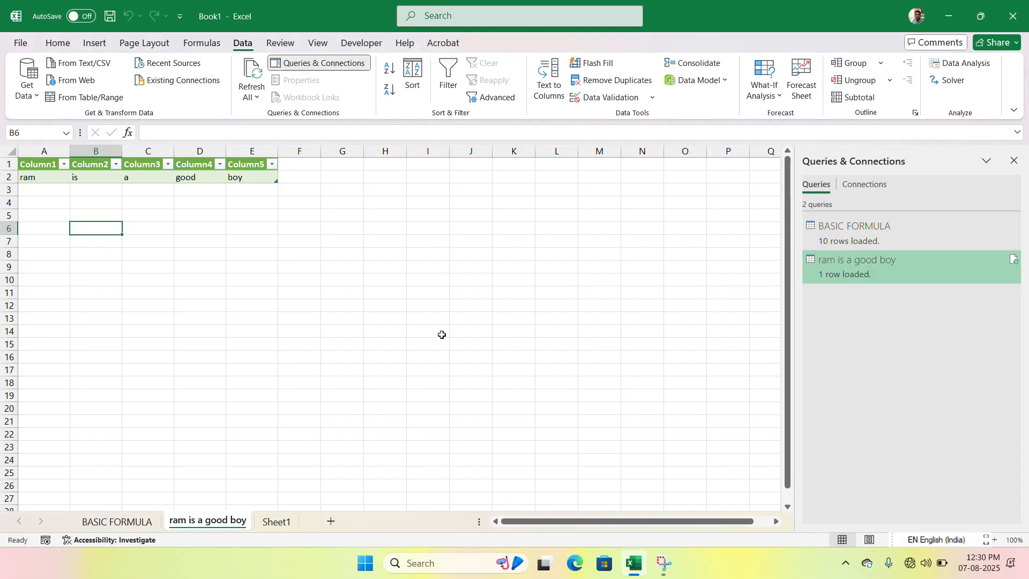
- Connect to PROJECT ON.pdf from the recent sources and load Table001 (Page 2) into the workbook
{"action": "left_click", "coordinate": [194, 67]}
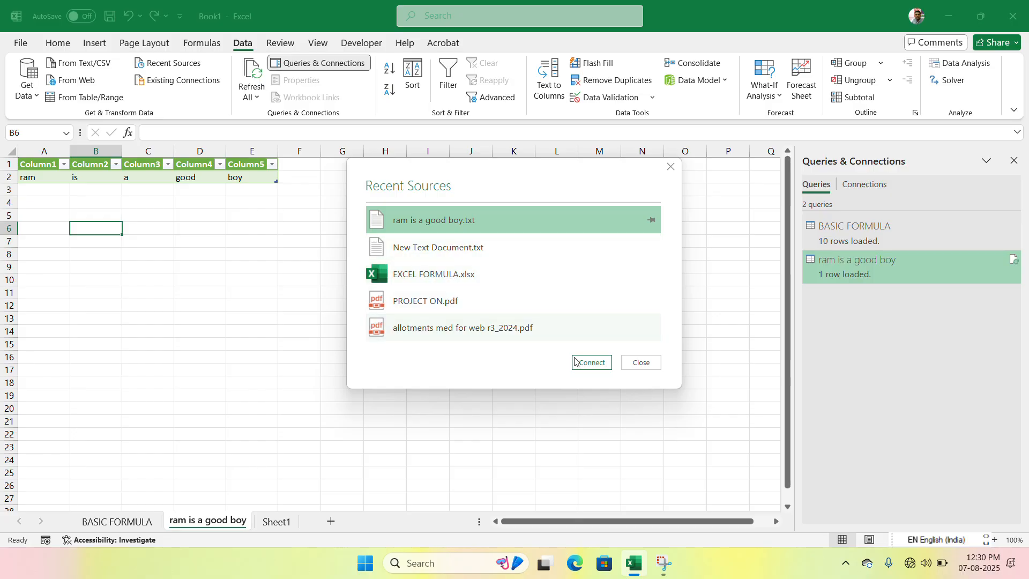
{"action": "left_click", "coordinate": [442, 312]}
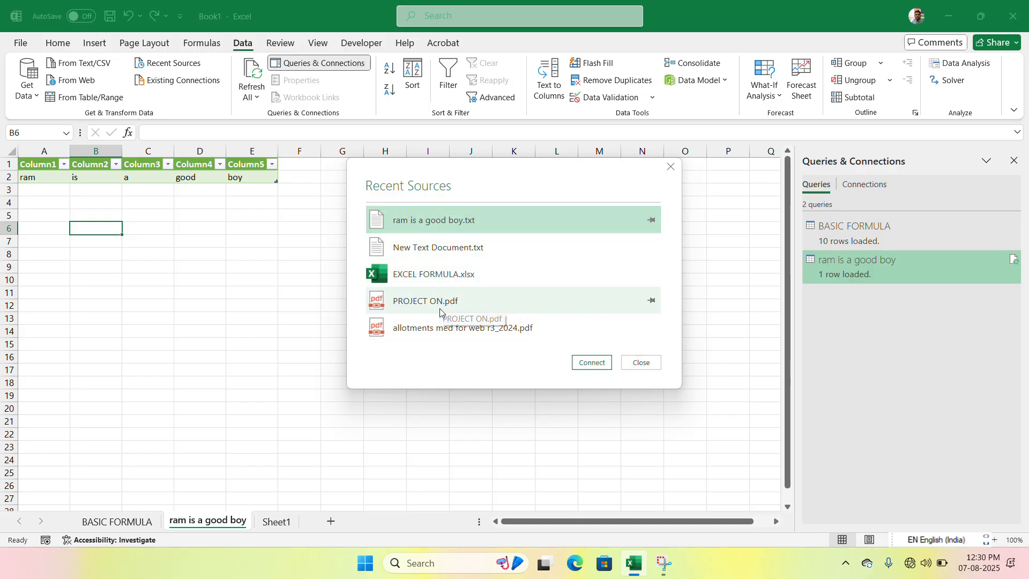
{"action": "left_click", "coordinate": [592, 363]}
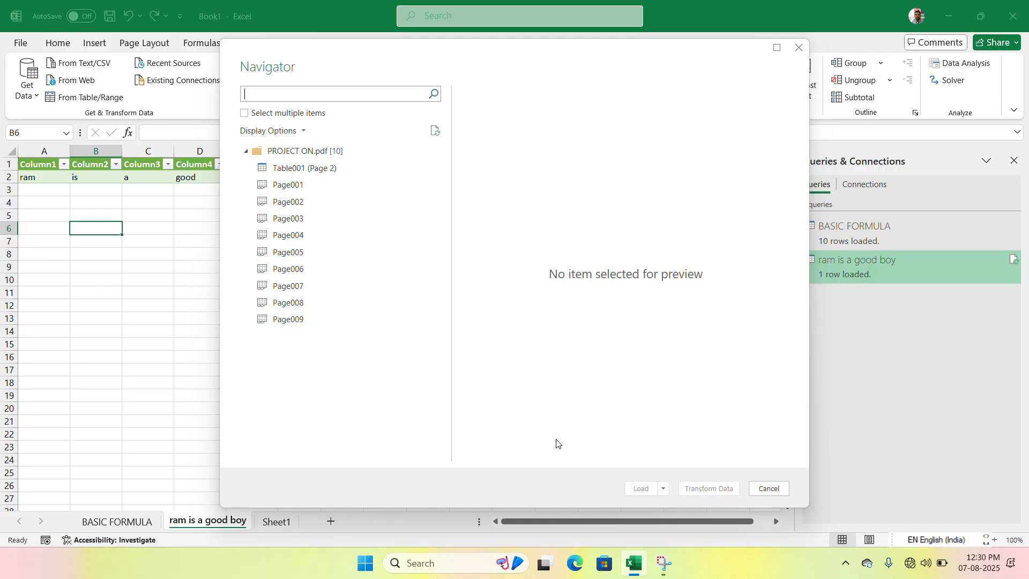
{"action": "left_click", "coordinate": [326, 176]}
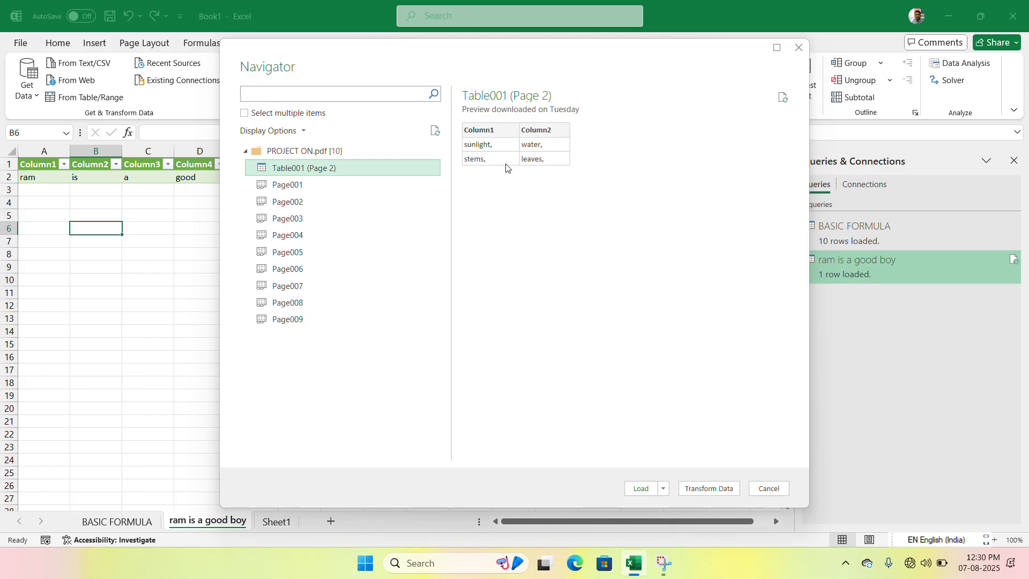
{"action": "left_click", "coordinate": [655, 492]}
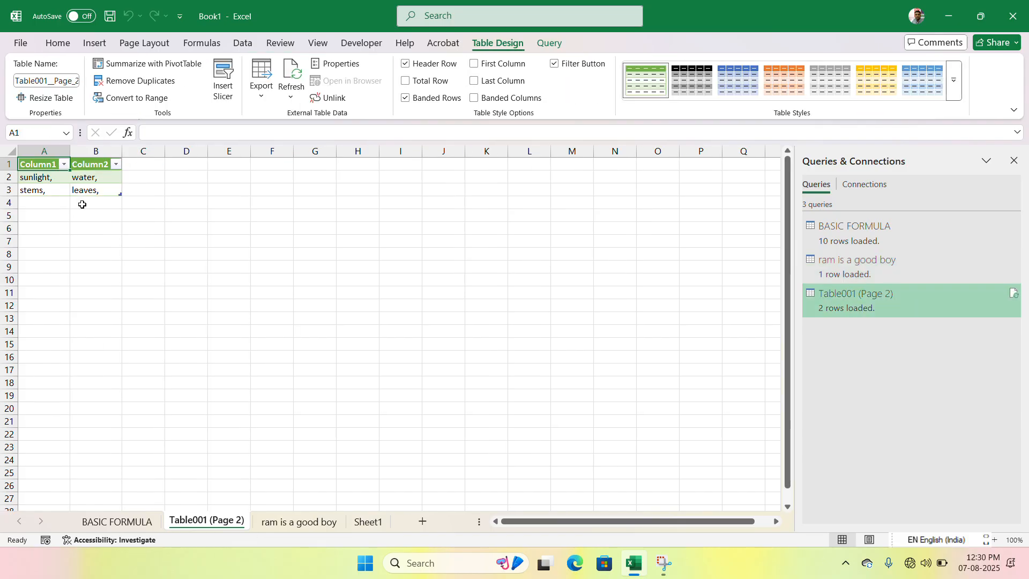
{"action": "left_click", "coordinate": [413, 305]}
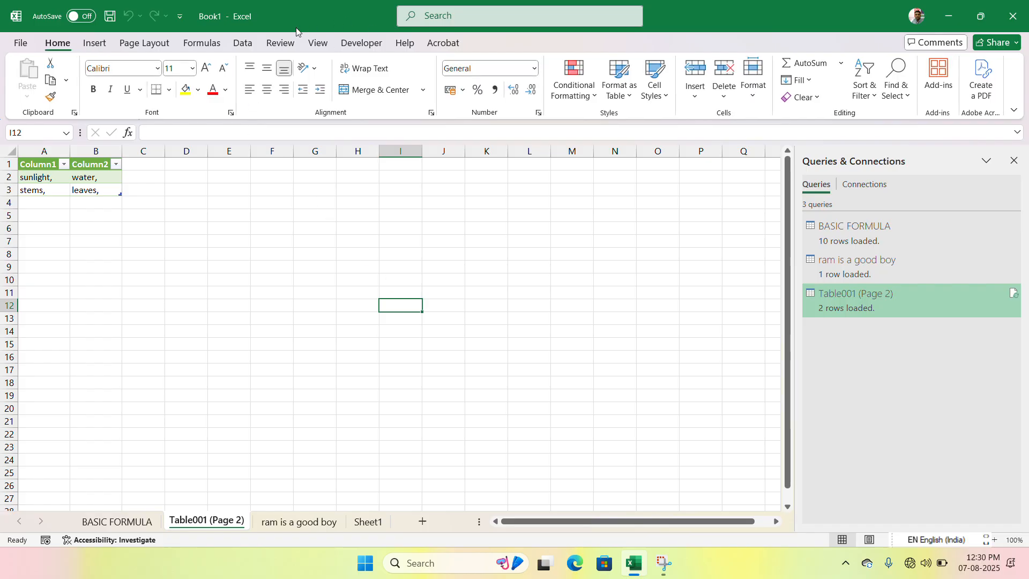
- Look at the Refresh All options and go to cell B2 on the "ram is a good boy" sheet
{"action": "left_click", "coordinate": [243, 43]}
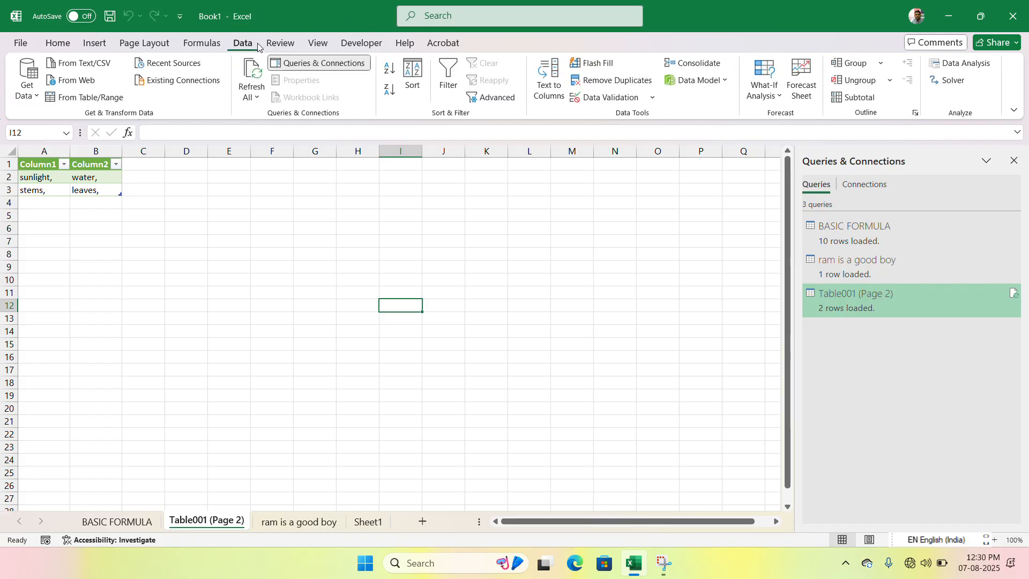
{"action": "left_click", "coordinate": [254, 101]}
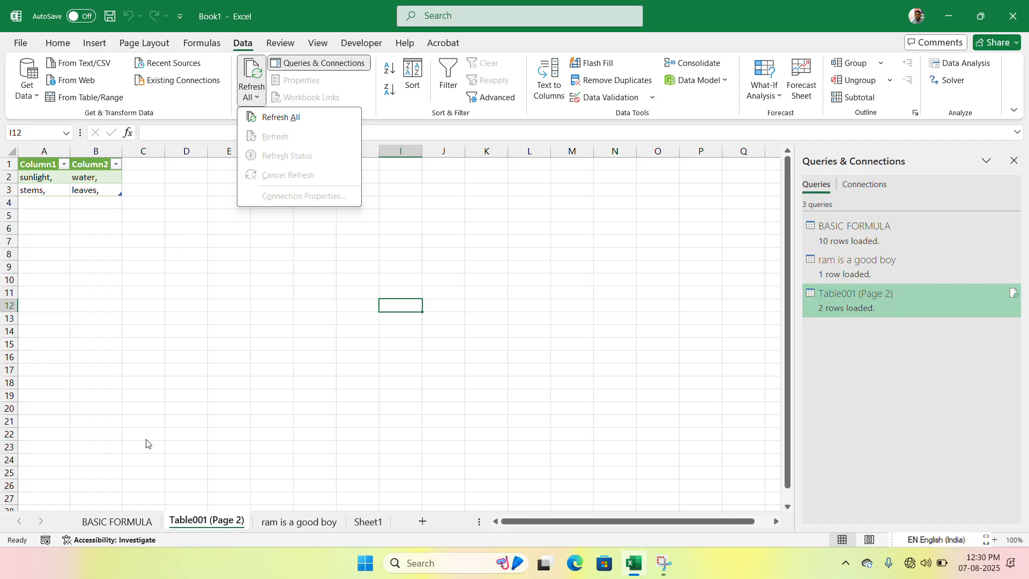
{"action": "left_click", "coordinate": [141, 525]}
{"action": "left_click", "coordinate": [299, 522]}
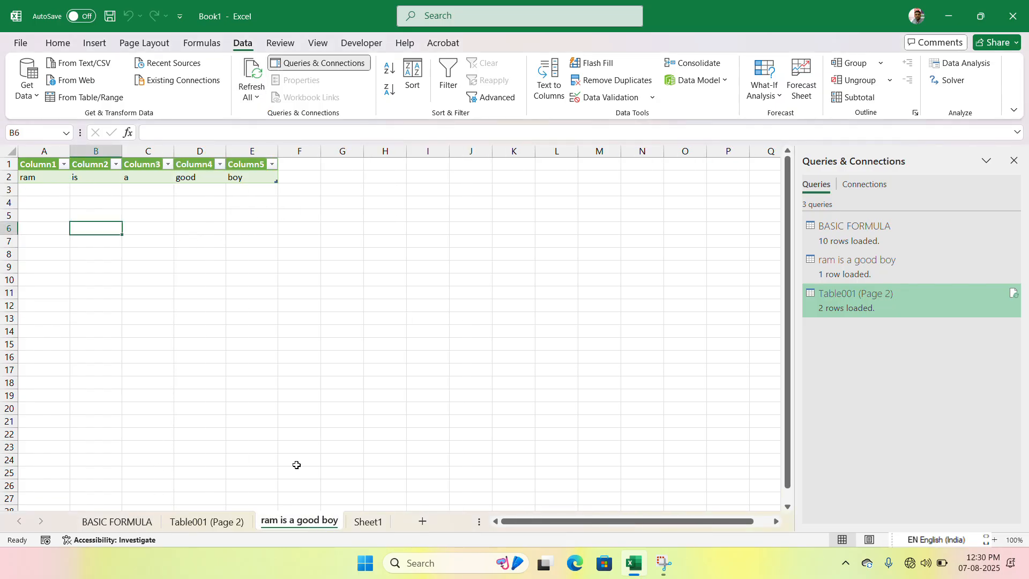
{"action": "left_click", "coordinate": [97, 176]}
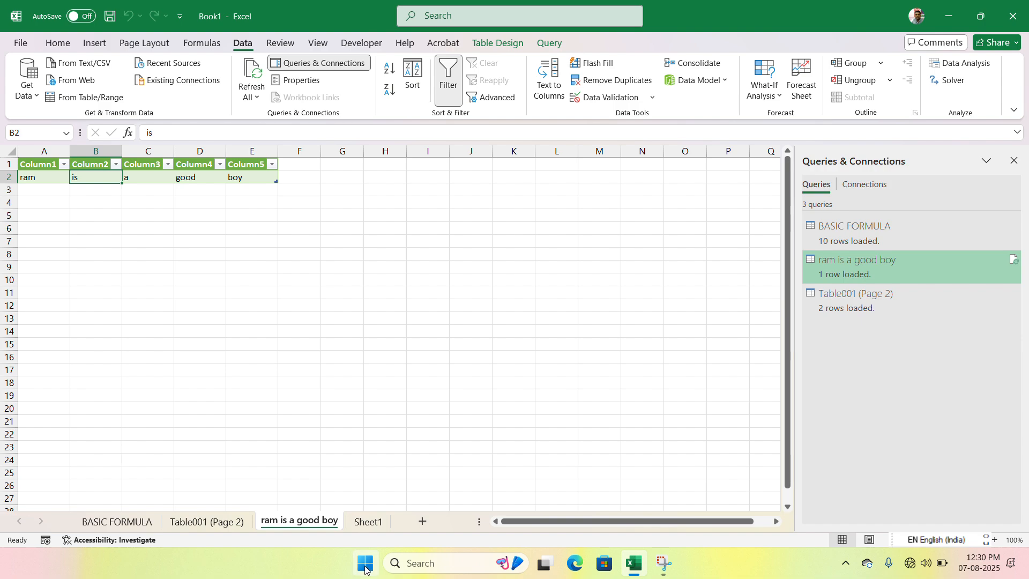
- Switch to File Explorer and open "ram is a good boy.txt" from the Documents folder in Notepad
{"action": "left_click", "coordinate": [365, 564]}
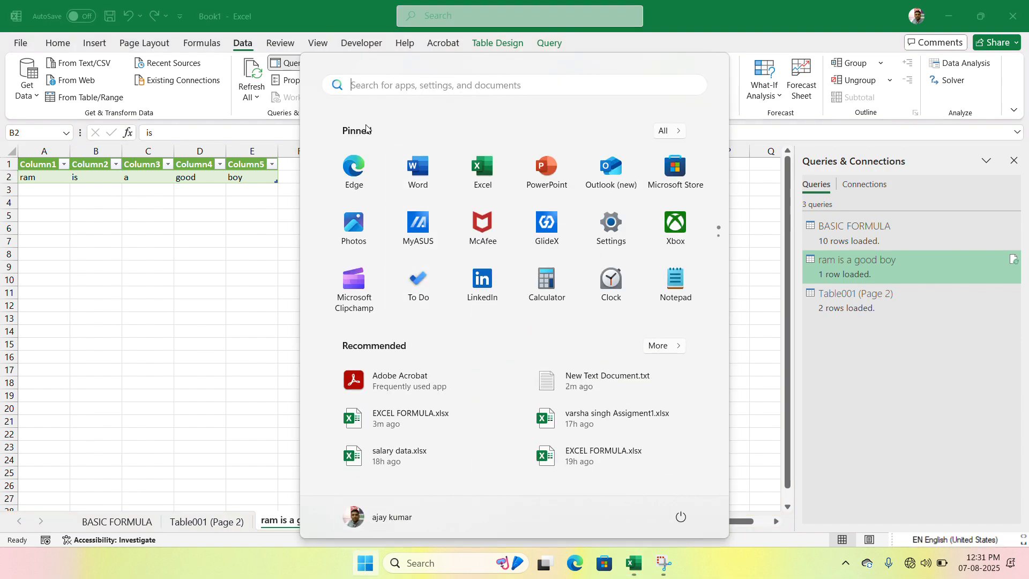
{"action": "left_click", "coordinate": [364, 566]}
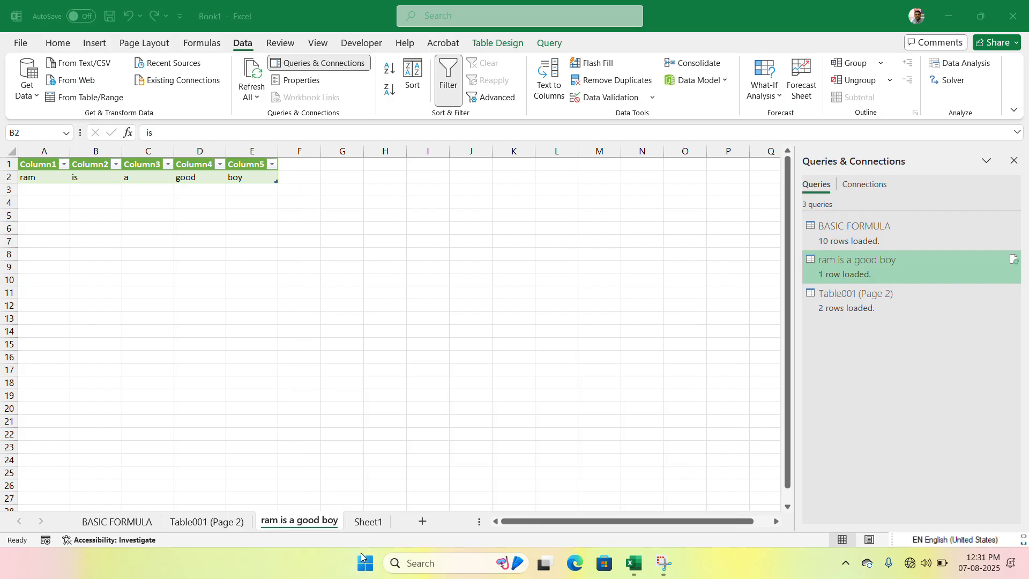
{"action": "key", "text": "super+e"}
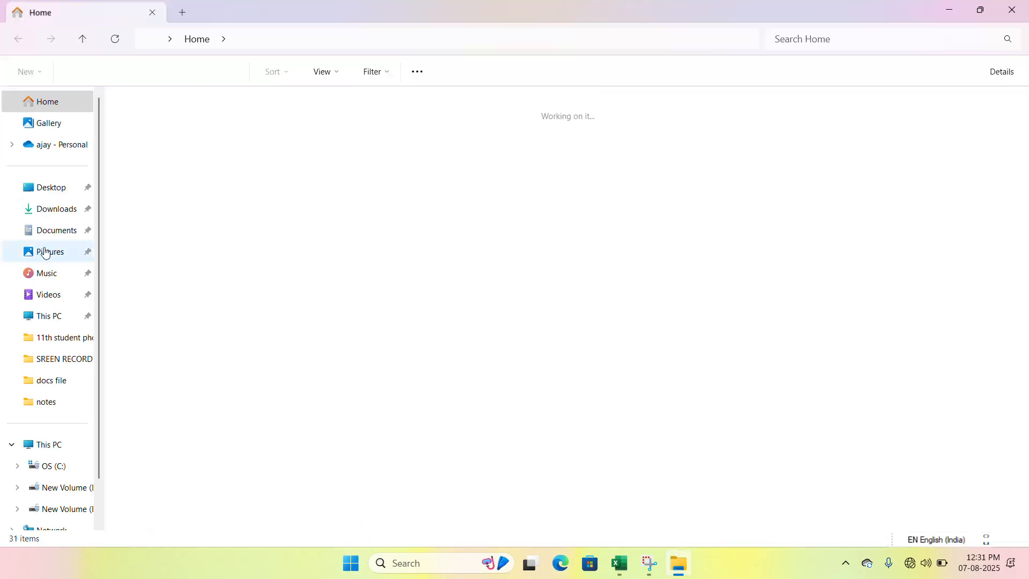
{"action": "left_click", "coordinate": [59, 230]}
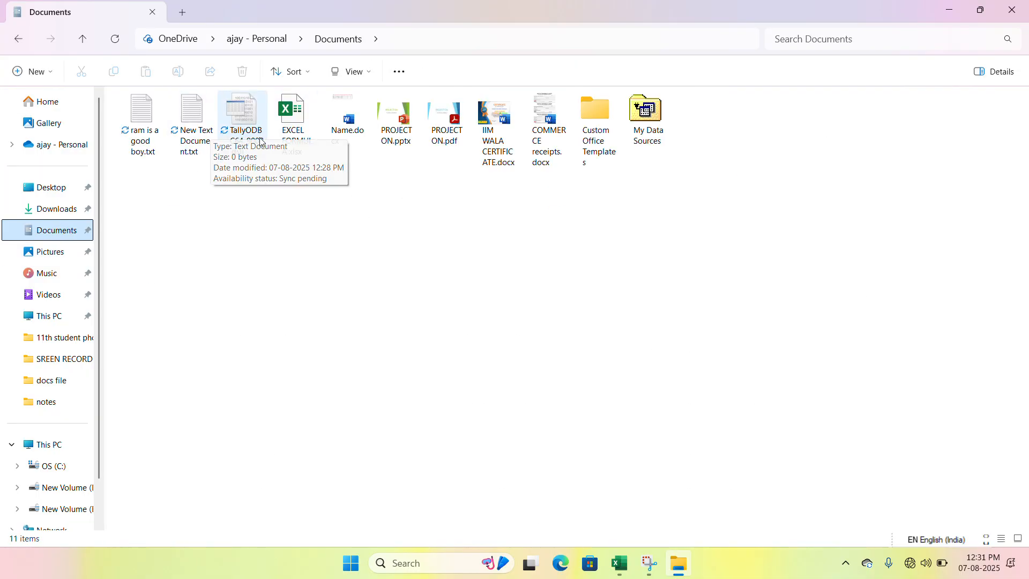
{"action": "left_click", "coordinate": [156, 144]}
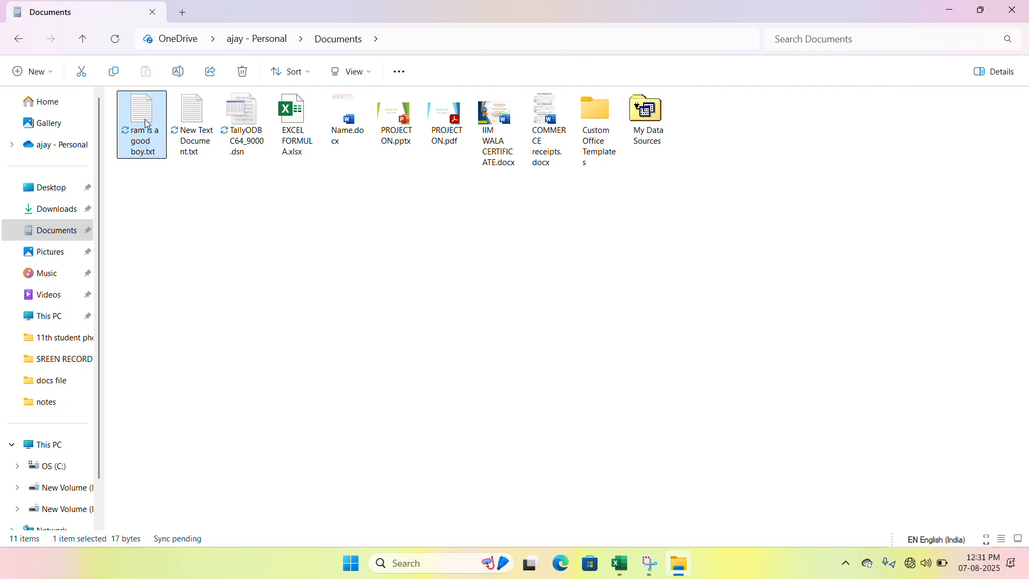
{"action": "double_click", "coordinate": [147, 124]}
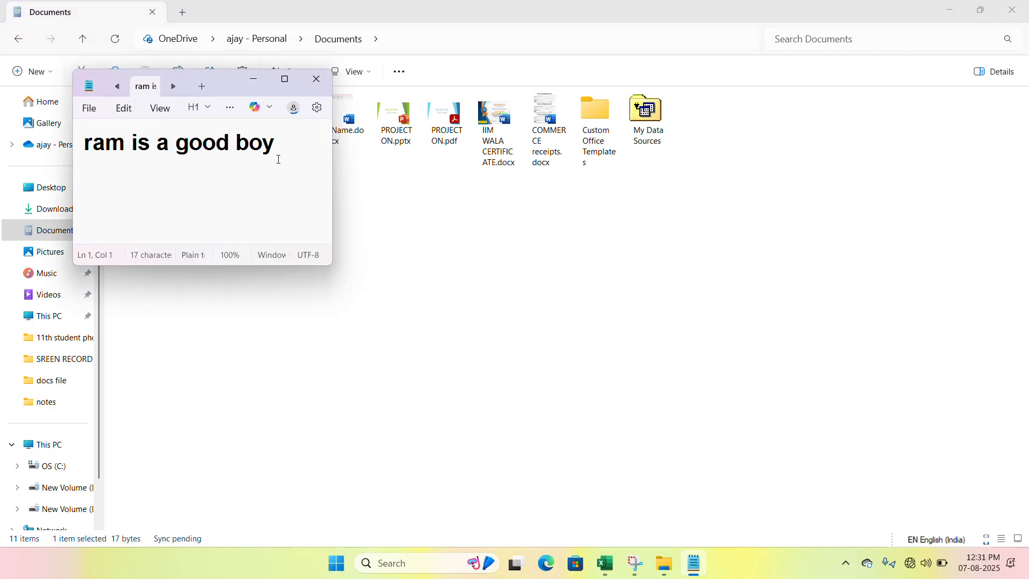
- Add a second line reading "sita is a good dancer." to the text file, save it and close Notepad
{"action": "type", "text": "sita is a "}
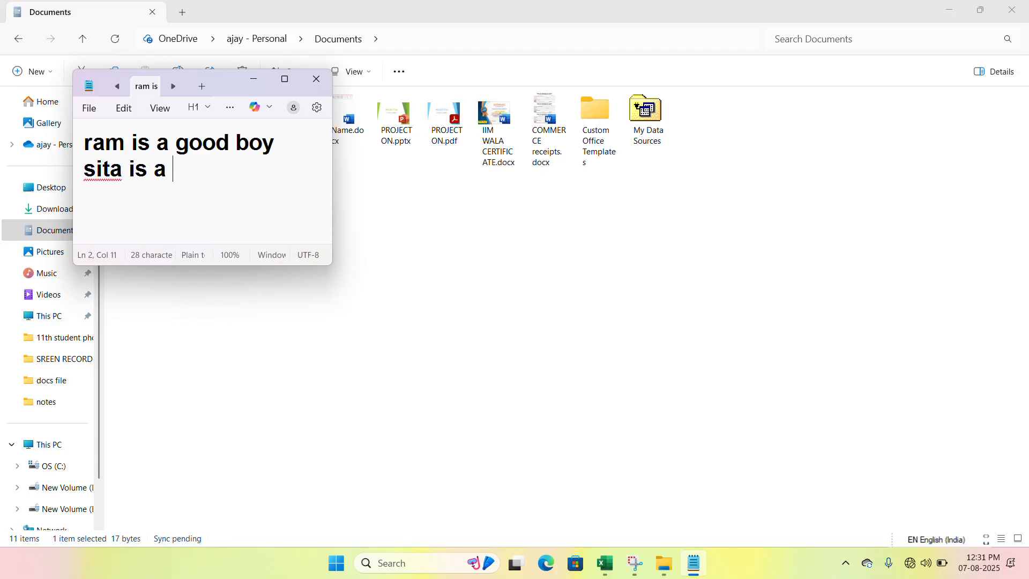
{"action": "type", "text": "good d"}
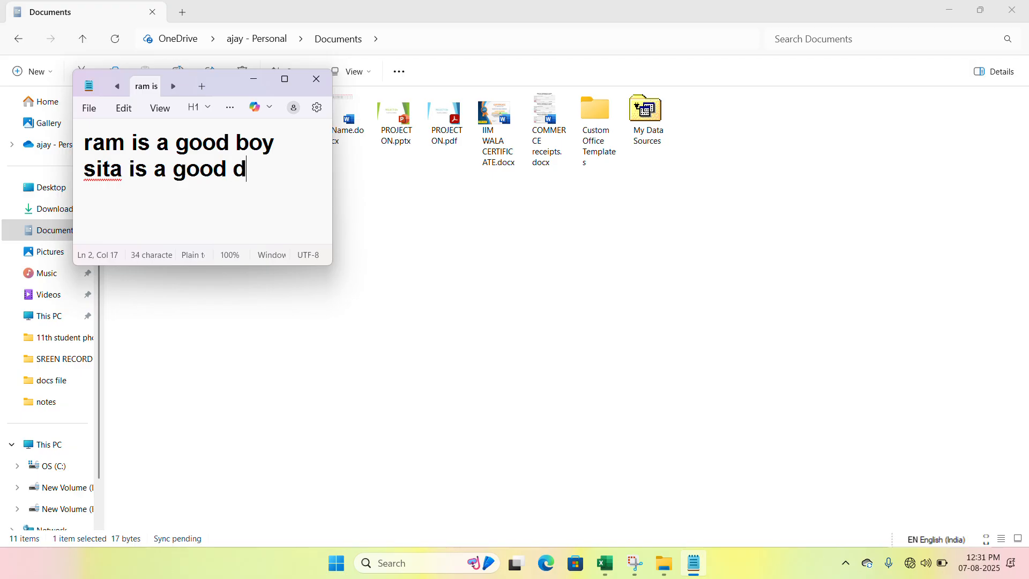
{"action": "type", "text": "ancer."}
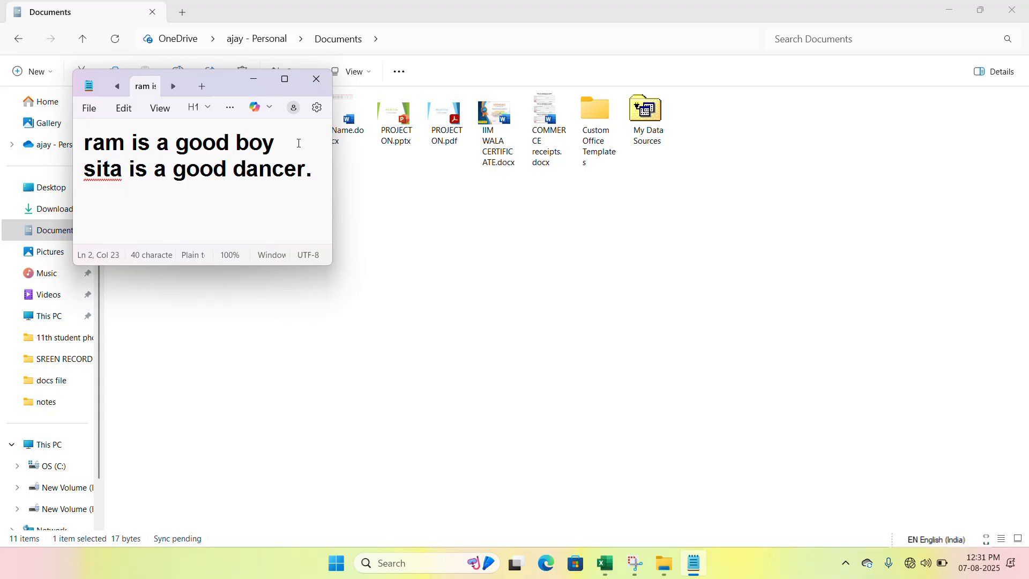
{"action": "left_click", "coordinate": [317, 79]}
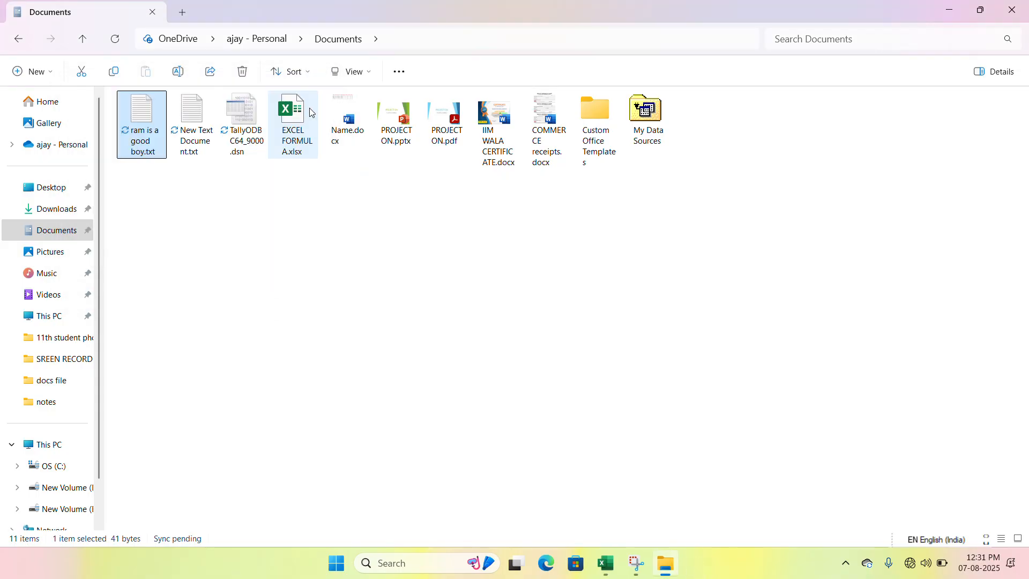
- Switch back to the Book1 workbook in Excel and refresh only the "ram is a good boy" query table from cell C2
{"action": "mouse_move", "coordinate": [628, 570]}
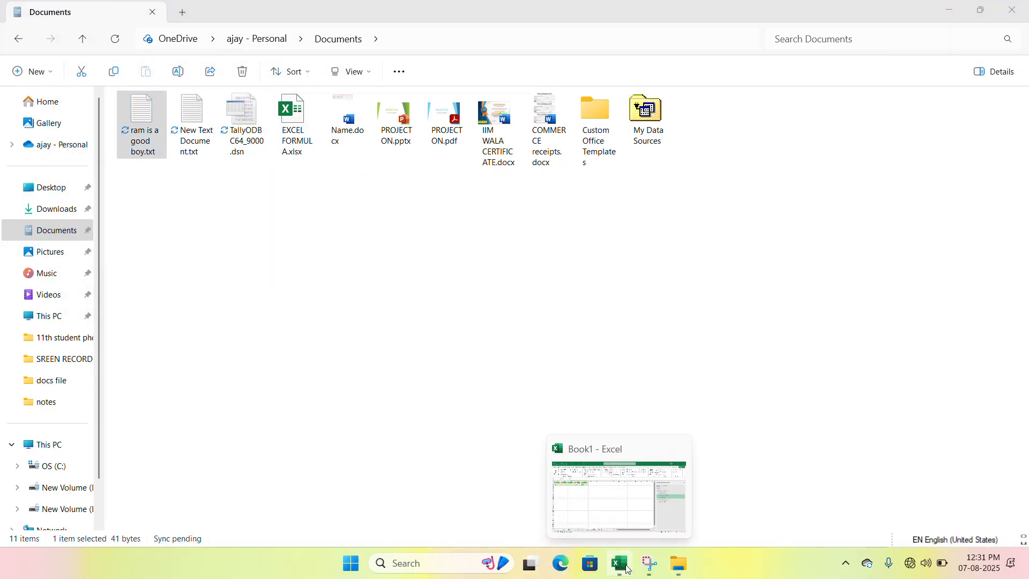
{"action": "left_click", "coordinate": [626, 536]}
{"action": "left_click", "coordinate": [133, 180]}
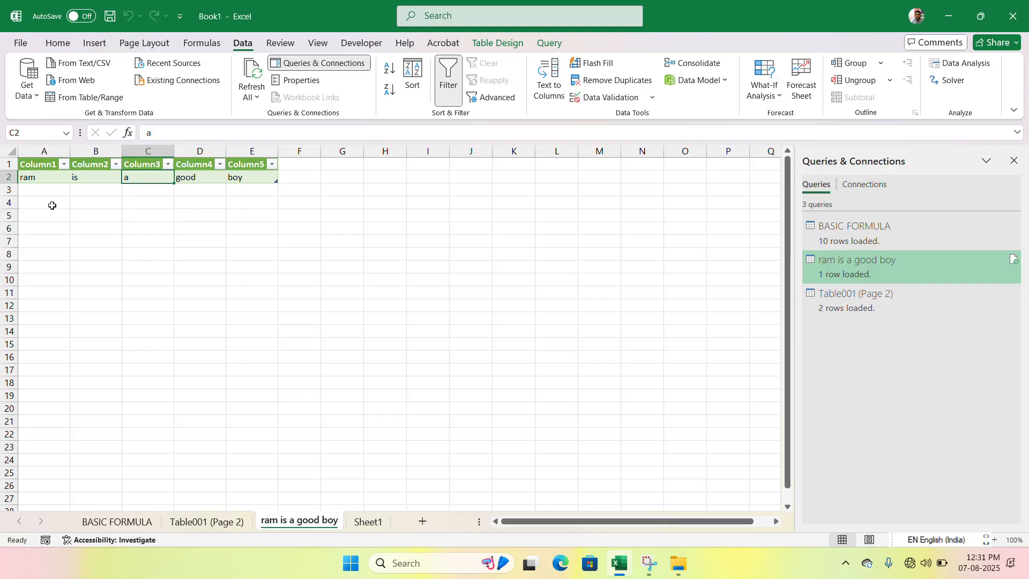
{"action": "left_click", "coordinate": [251, 95]}
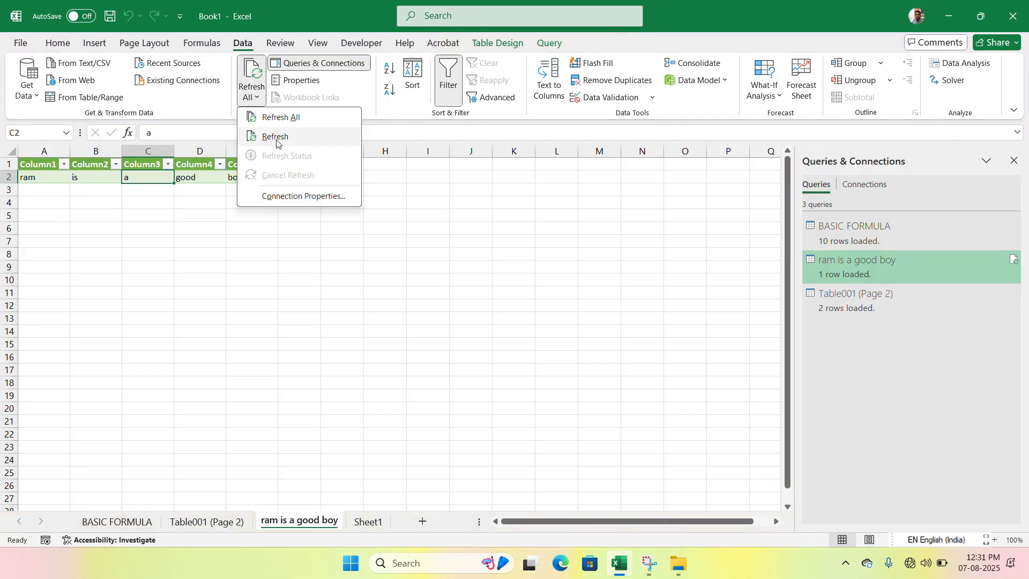
{"action": "left_click", "coordinate": [277, 137]}
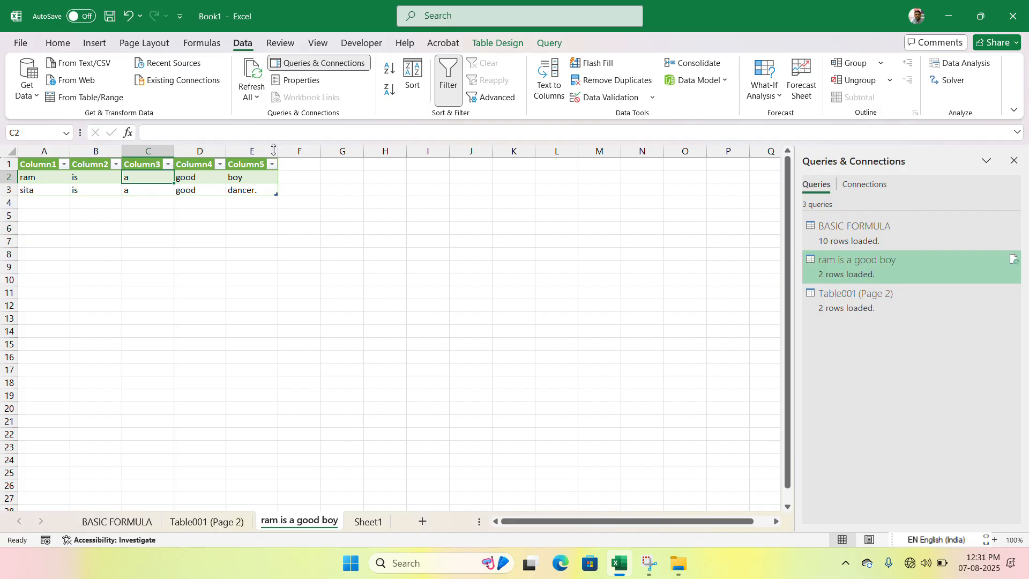
- Select cells A3:E3 in the refreshed table and look at the Refresh All options without running any
{"action": "left_click_drag", "start_coordinate": [30, 190], "coordinate": [234, 189]}
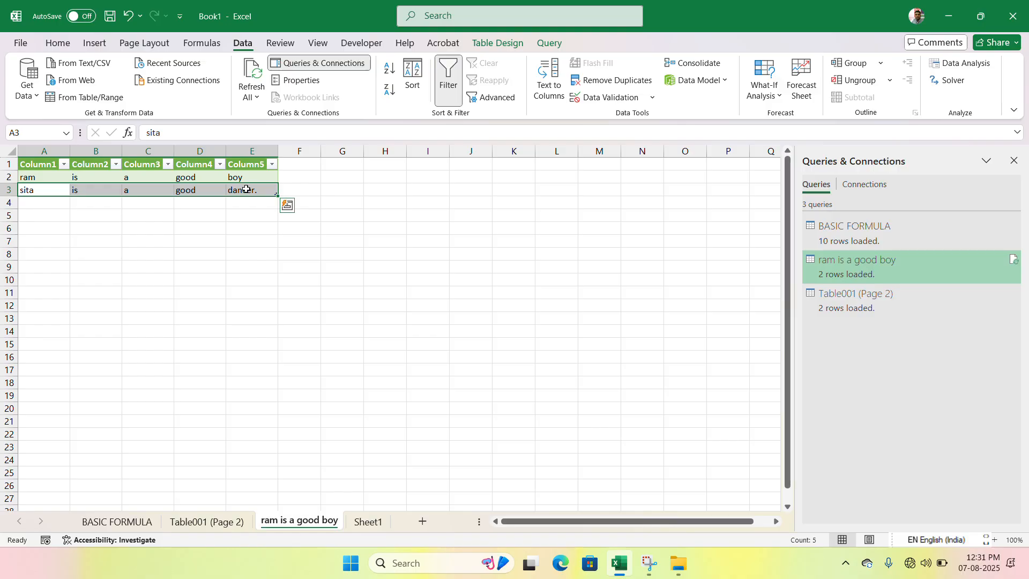
{"action": "left_click", "coordinate": [256, 95]}
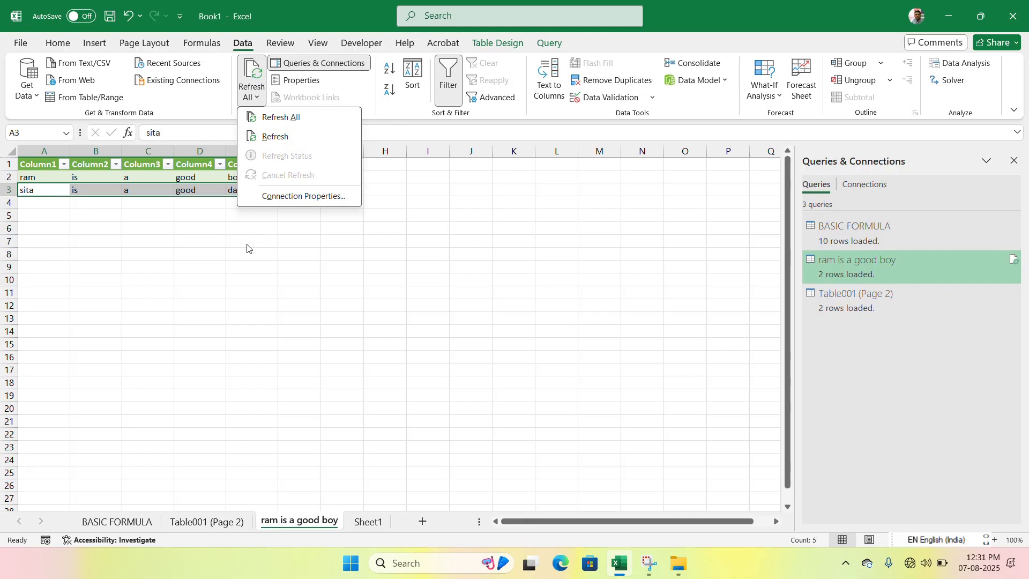
{"action": "left_click", "coordinate": [227, 240]}
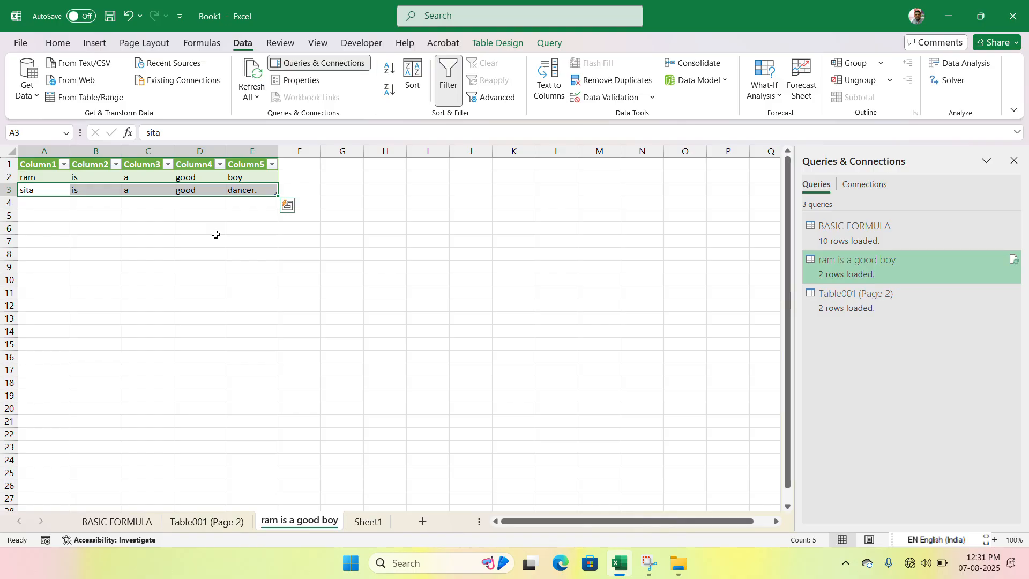